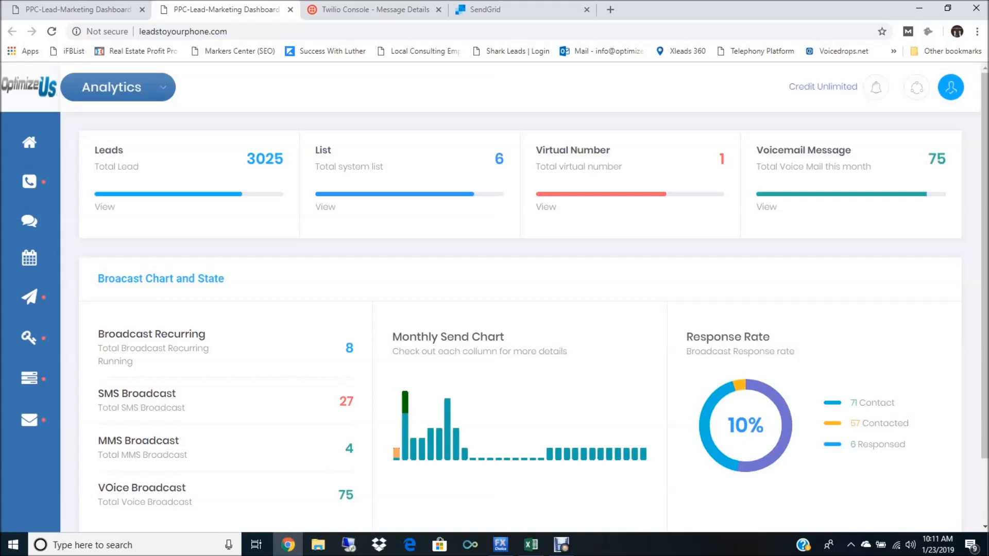
Step: Review the dashboard's lead totals, broadcast counts, monthly send chart and response rate
scroll(521, 303, "down", 1)
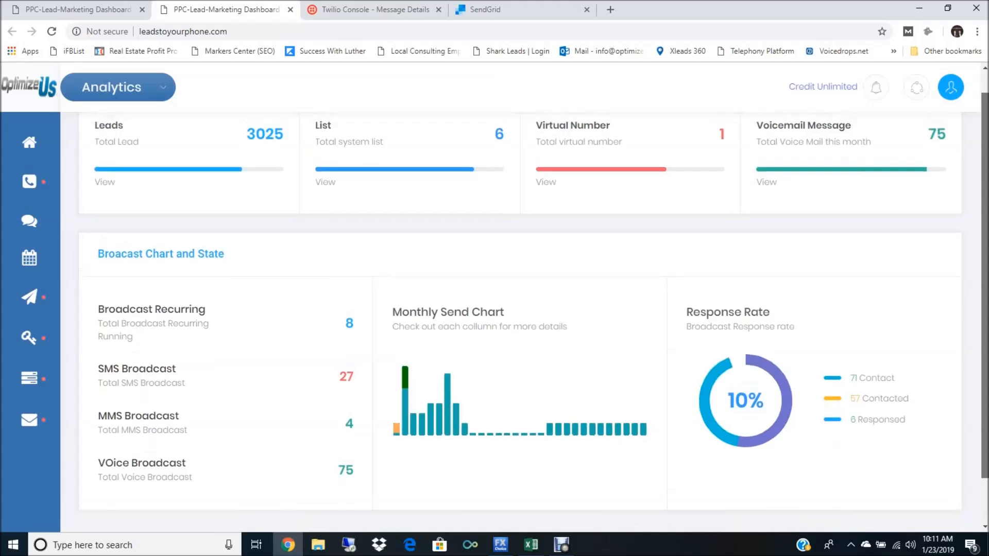
scroll(534, 301, "up", 1)
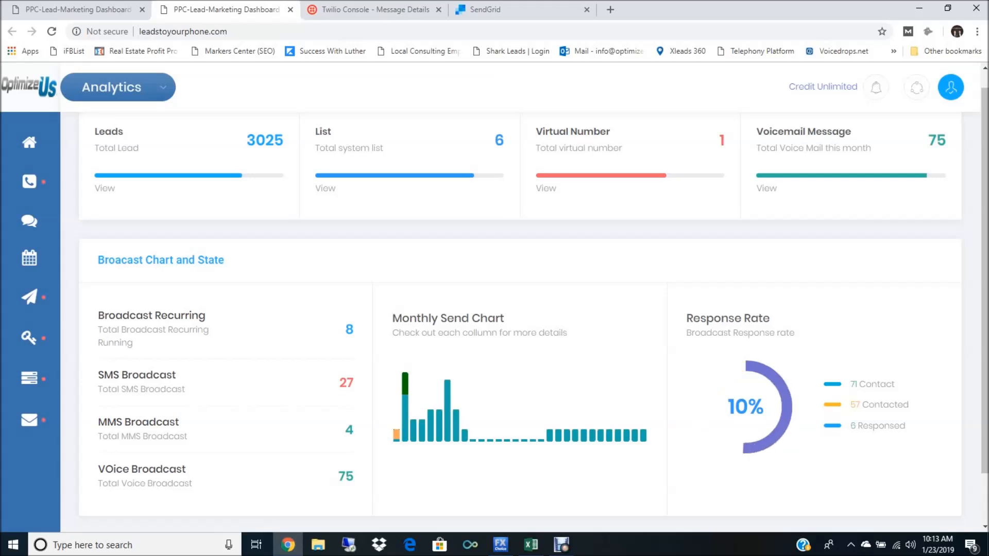
mouse_move(29, 180)
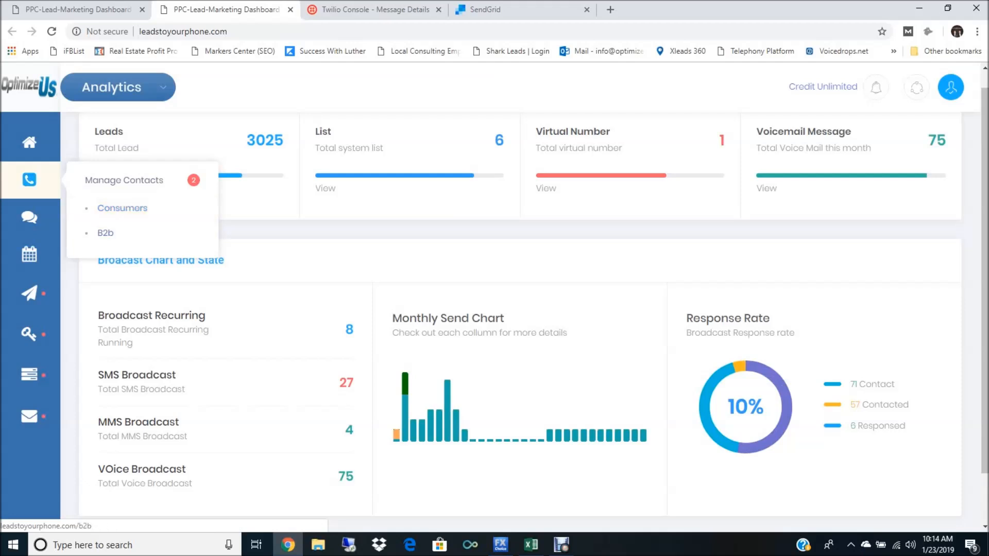
mouse_move(29, 221)
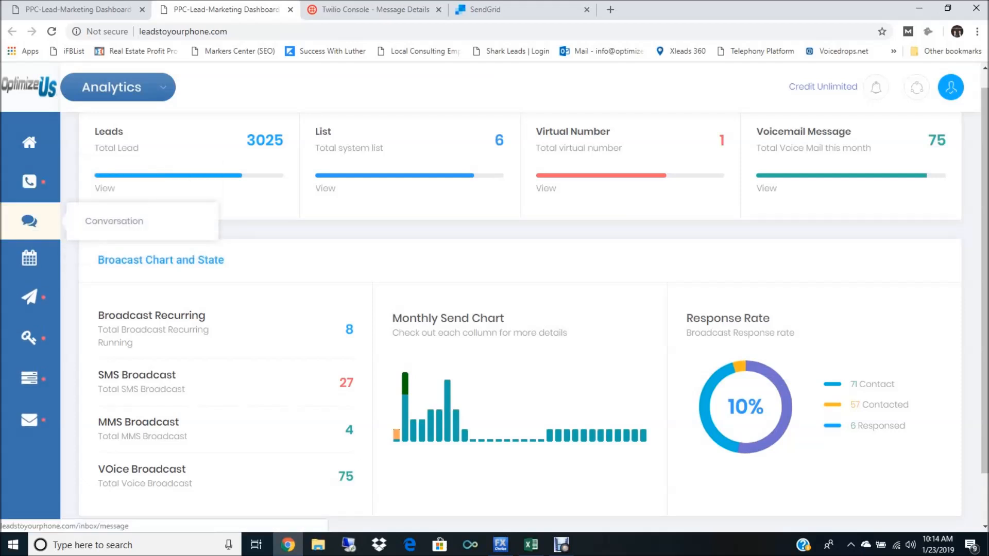
Step: Open the Consumers contact list and look through its records
mouse_move(29, 180)
left_click(122, 207)
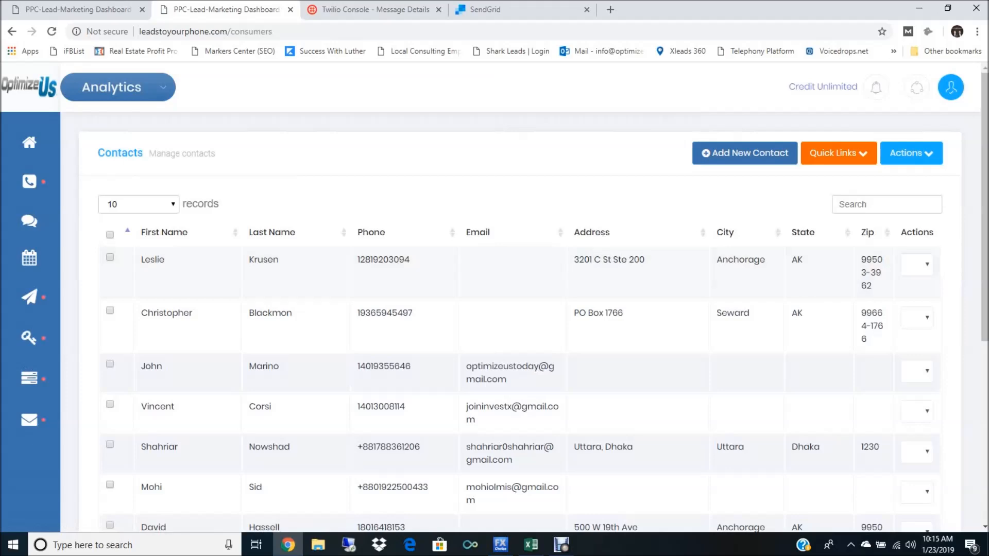
scroll(515, 329, "down", 5)
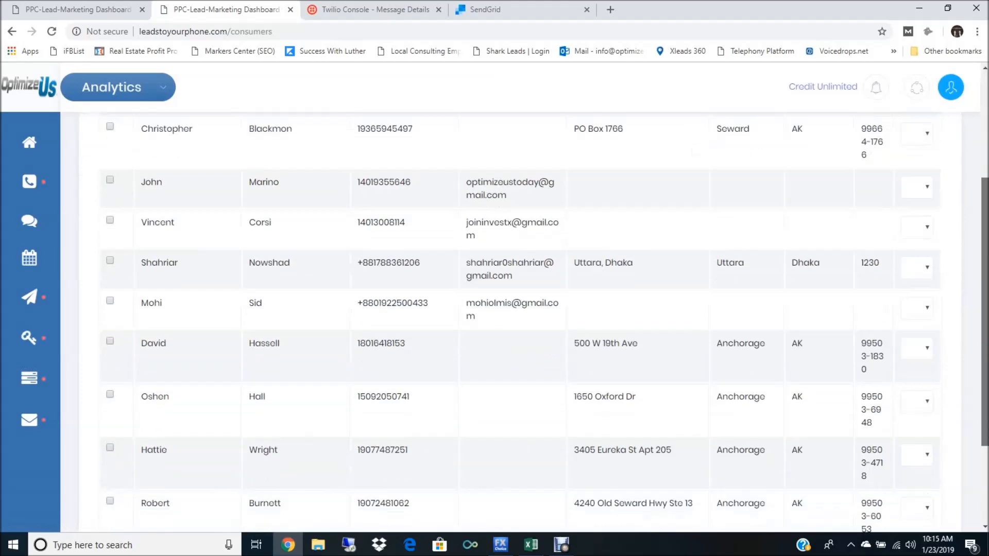
scroll(515, 330, "up", 5)
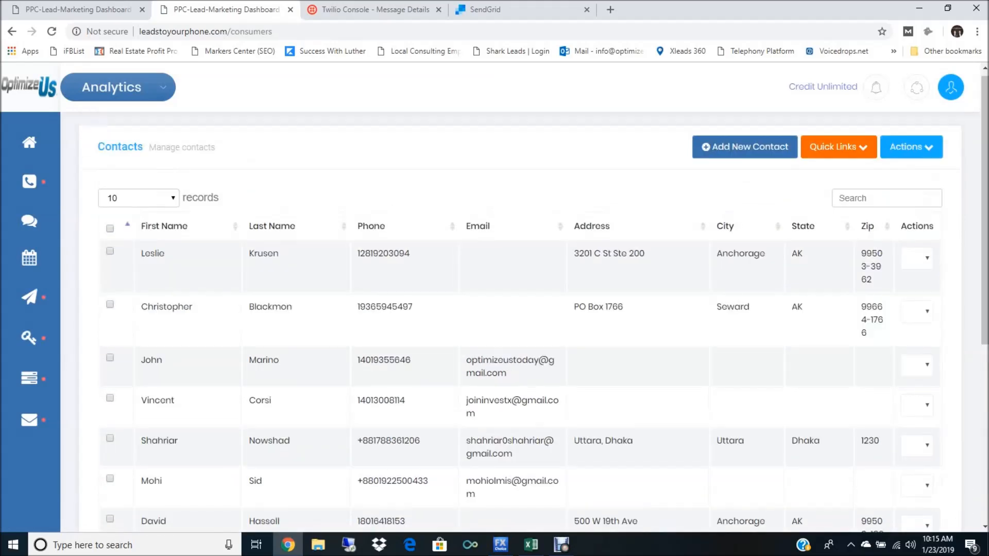
Step: Open the form for adding a single contact and examine its group choice and all contact detail fields
left_click(745, 148)
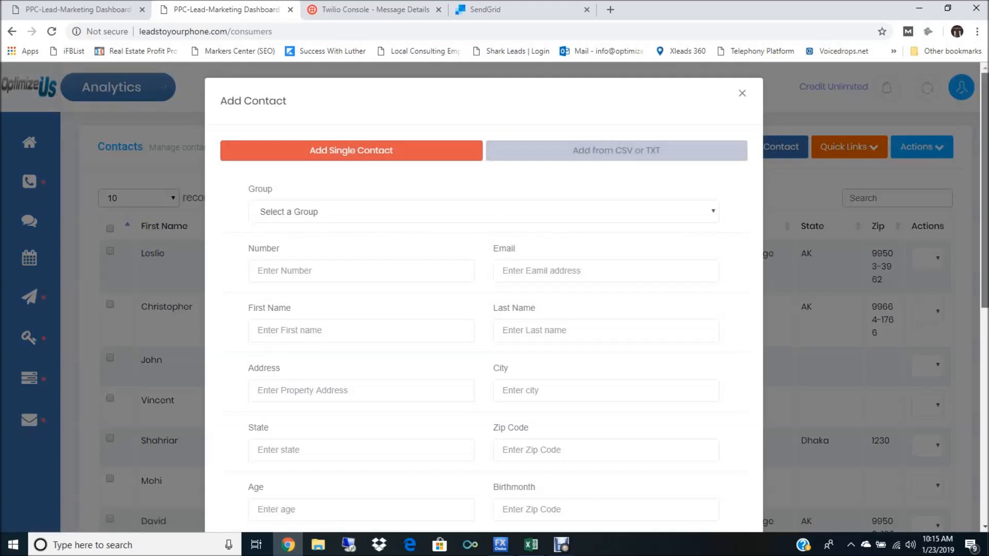
scroll(934, 316, "down", 6)
scroll(934, 316, "up", 6)
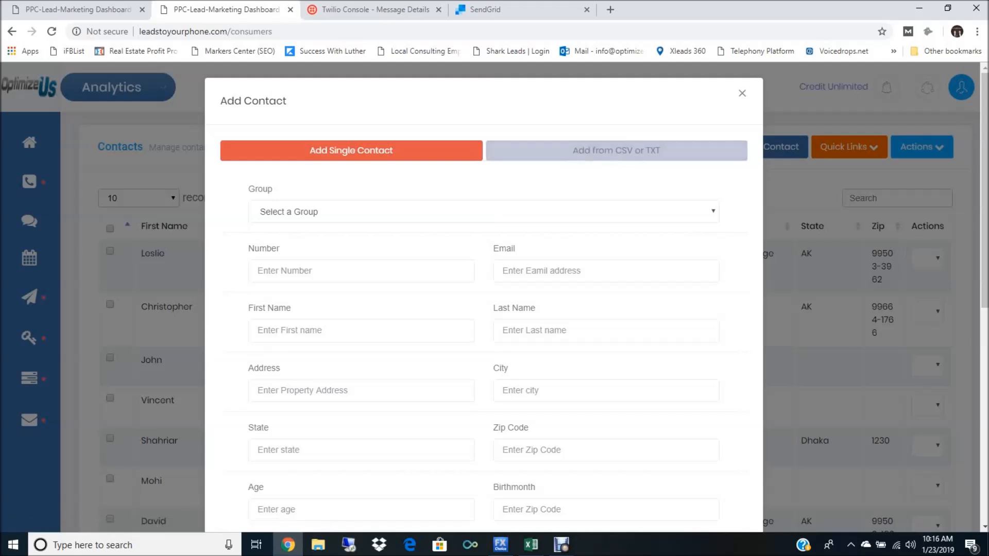
left_click(484, 211)
key("Escape")
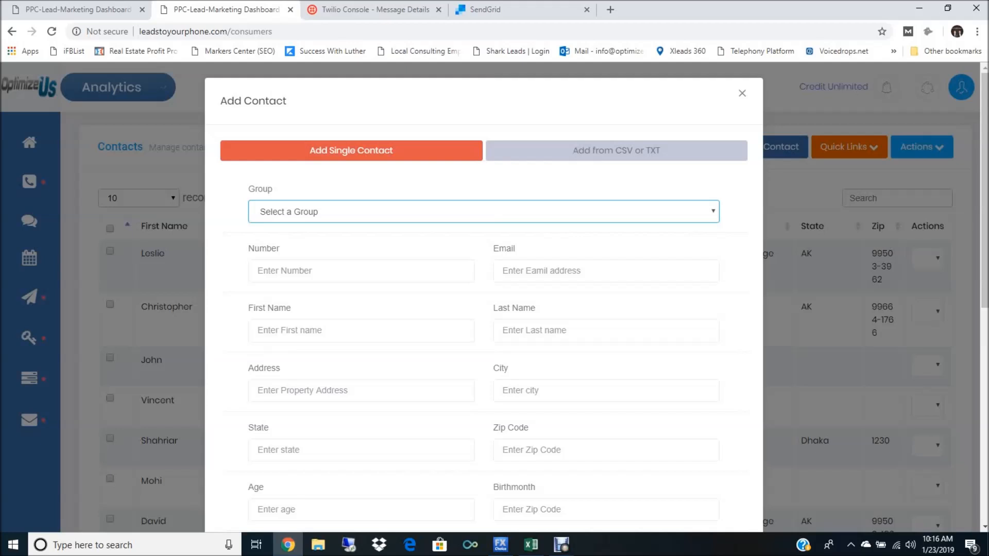
scroll(484, 299, "down", 8)
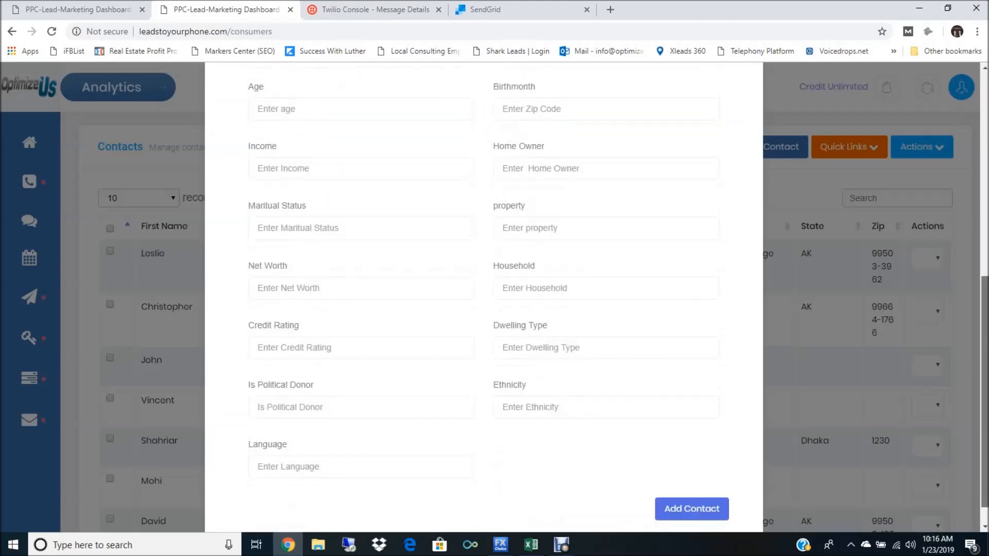
scroll(934, 316, "up", 8)
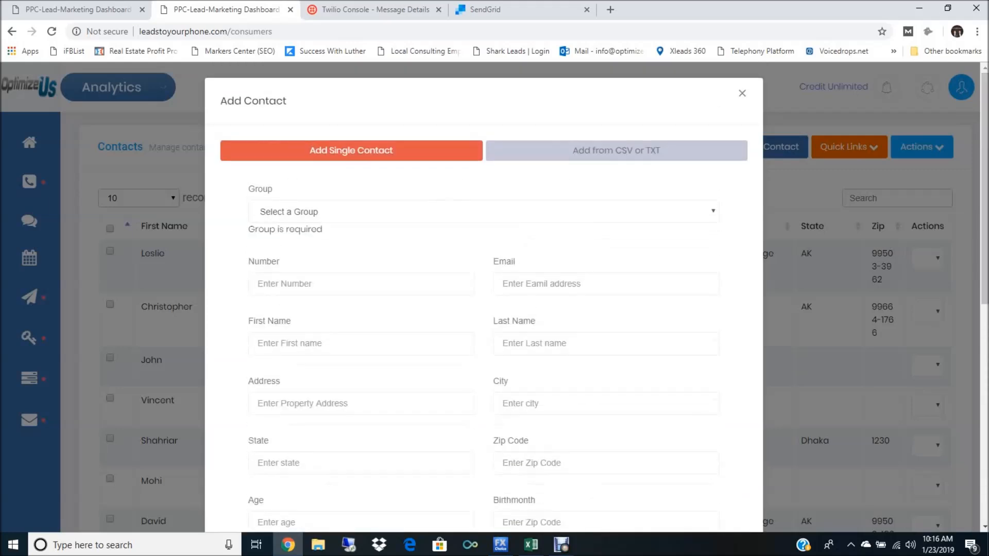
Step: Examine the CSV or TXT contact import, including the B2b contacts file type and the group choices, and close the form
left_click(616, 149)
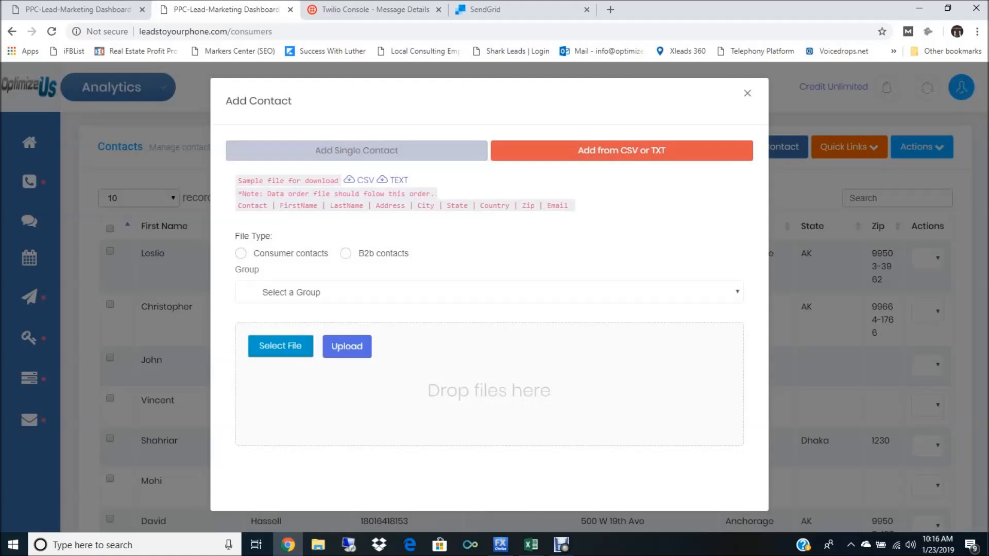
left_click(241, 253)
left_click(345, 253)
left_click(301, 293)
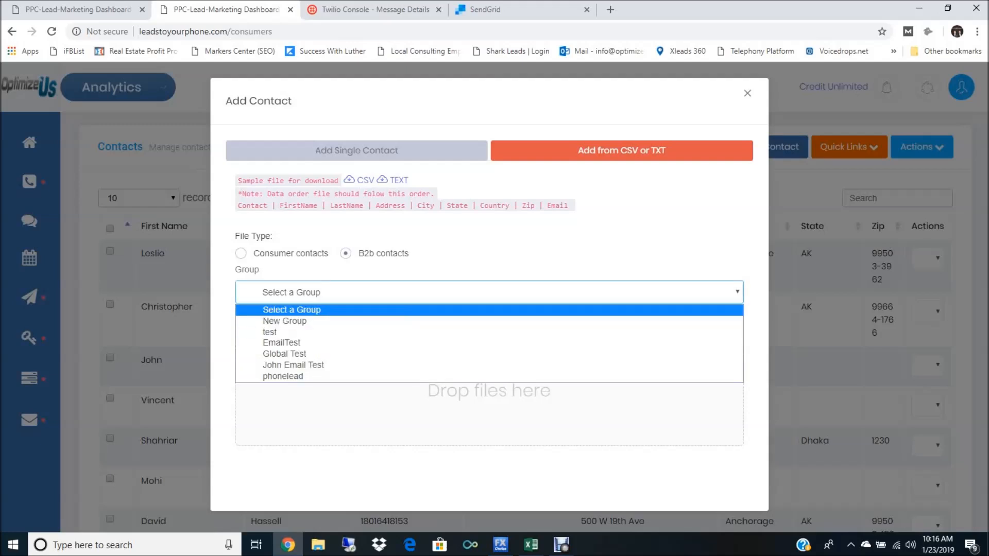
left_click(301, 309)
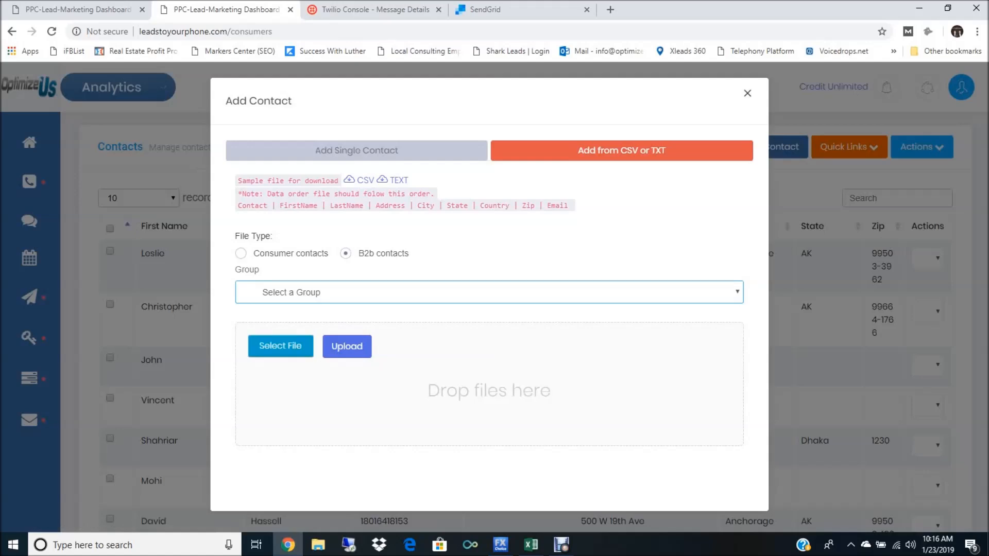
left_click(747, 93)
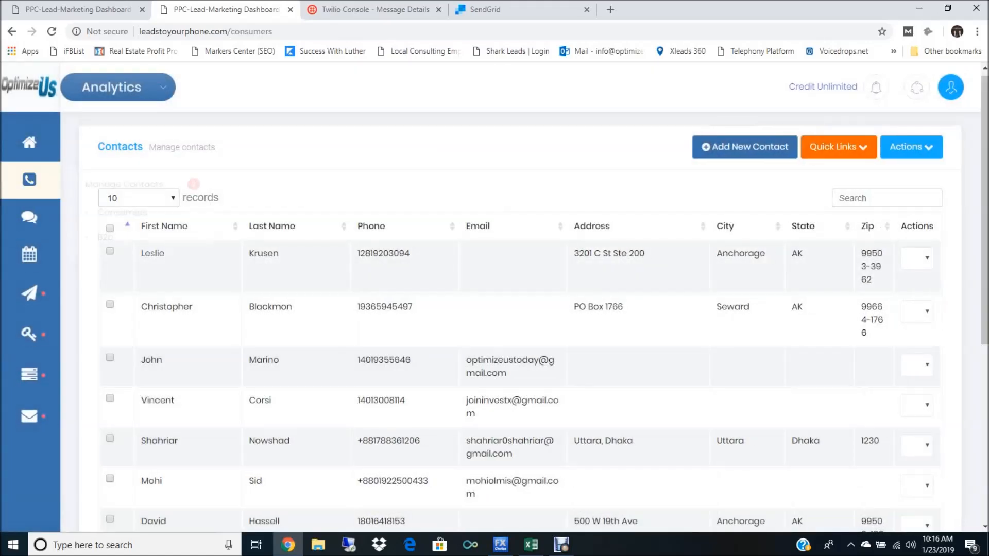
Step: Open the contact groups page from the consumer contacts list
mouse_move(30, 181)
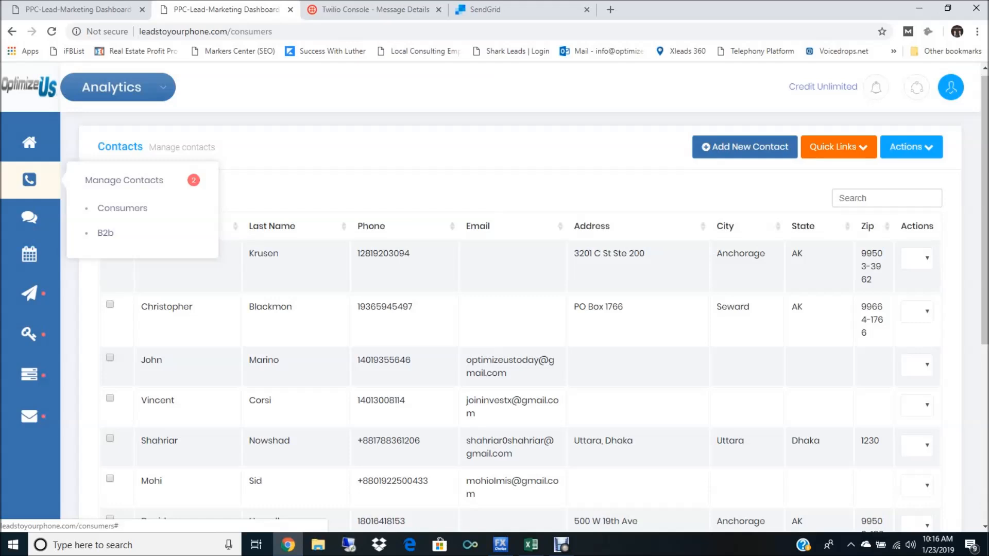
mouse_move(29, 220)
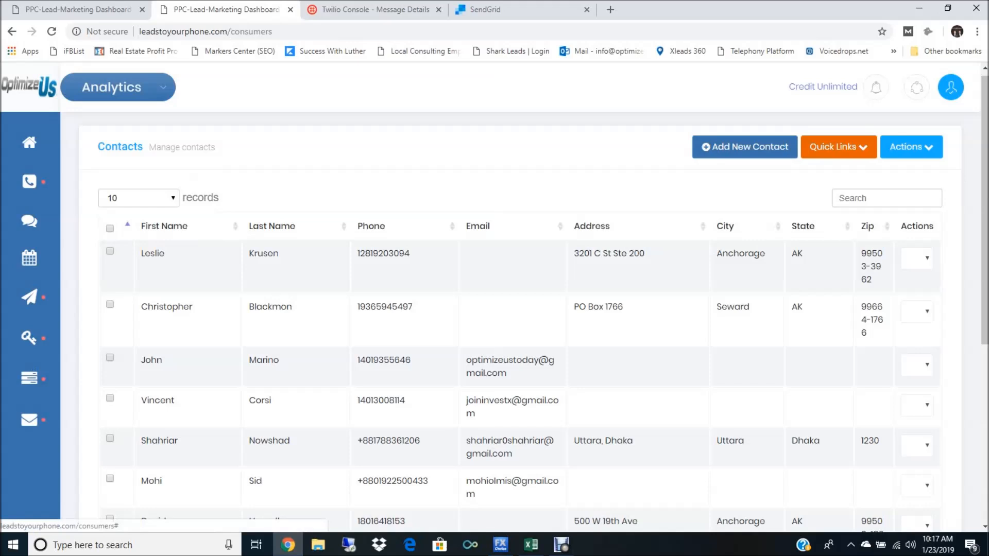
left_click(839, 148)
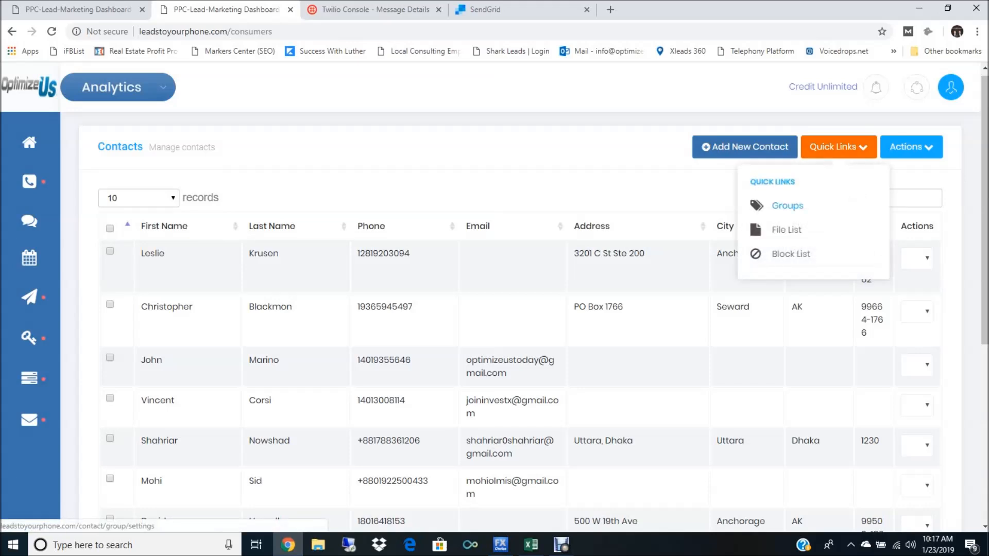
left_click(787, 206)
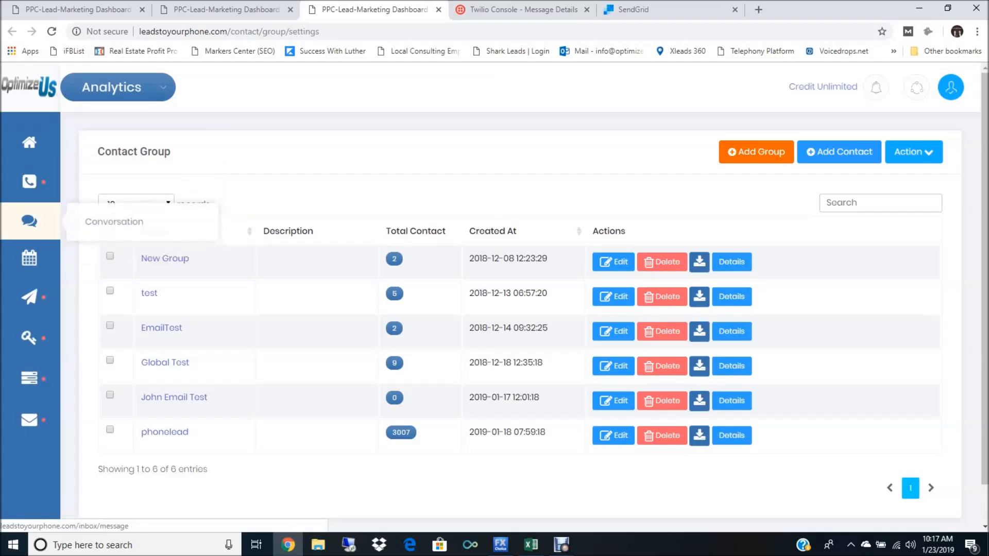
Step: Open the conversation inbox and look back through earlier messages in the selected contact's thread
left_click(29, 220)
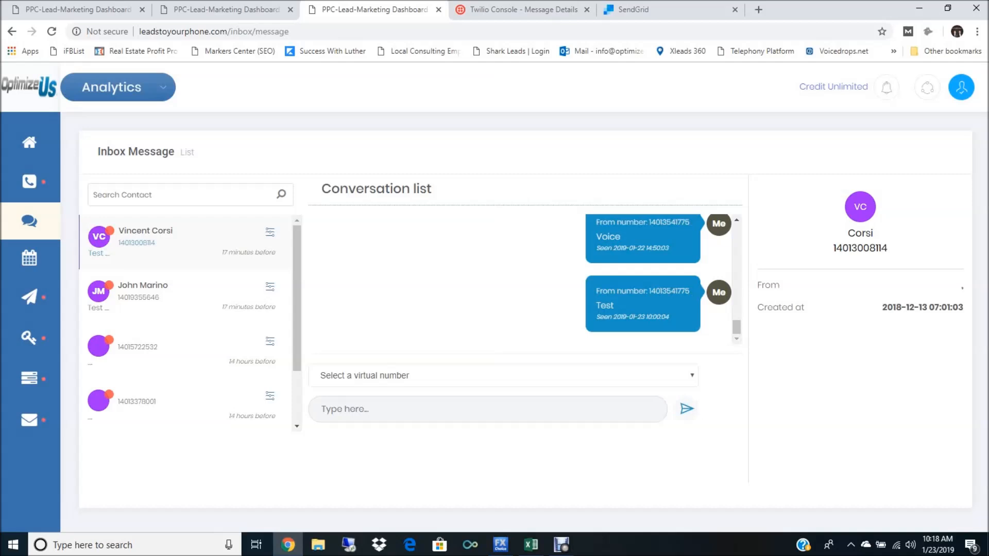
left_click_drag(736, 327, 737, 314)
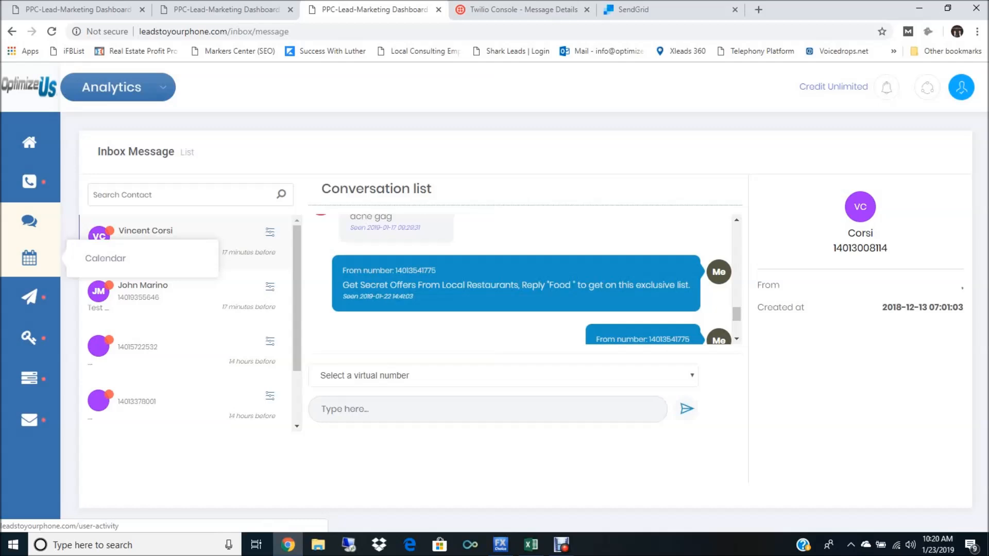
Step: Open the activity calendar and look over the January 2019 entries
left_click(29, 258)
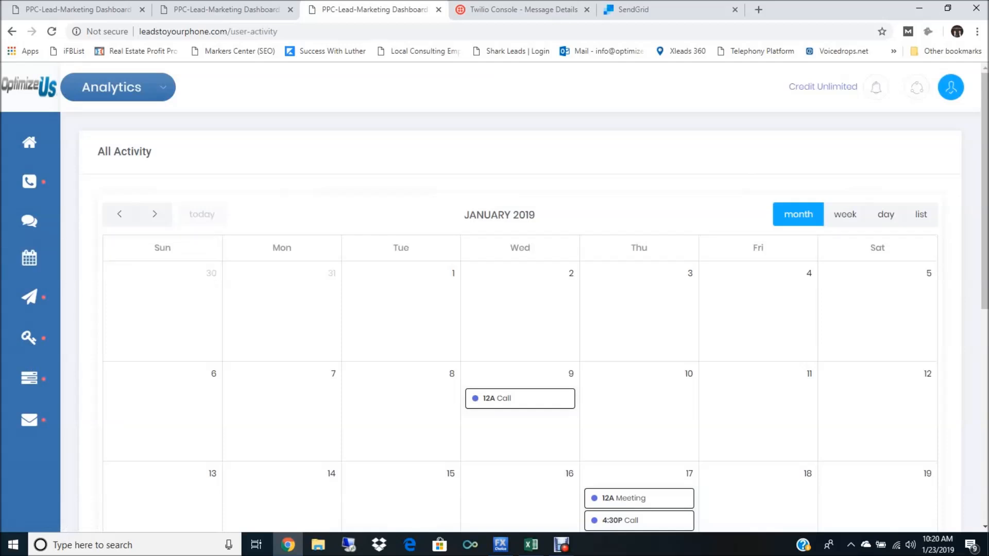
scroll(520, 309, "down", 3)
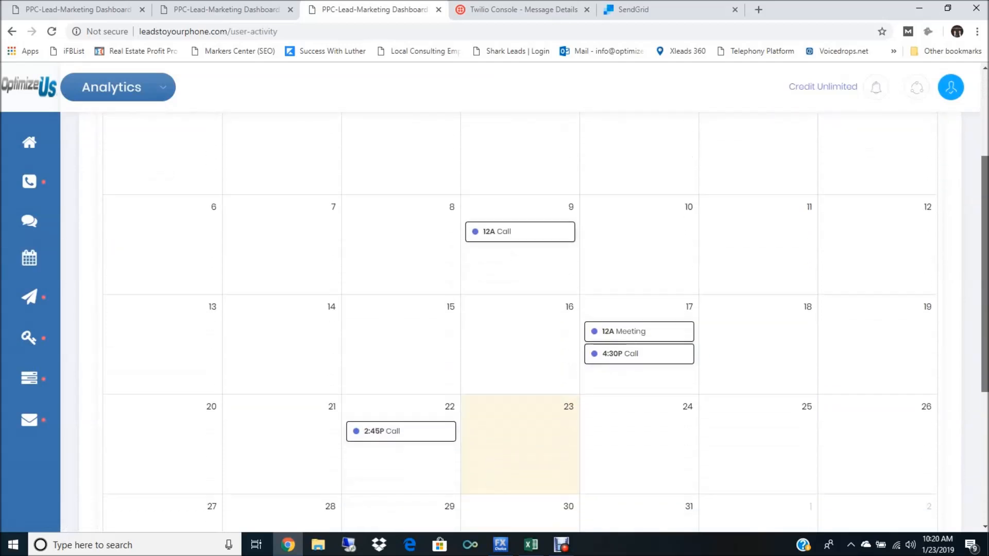
scroll(520, 309, "down", 3)
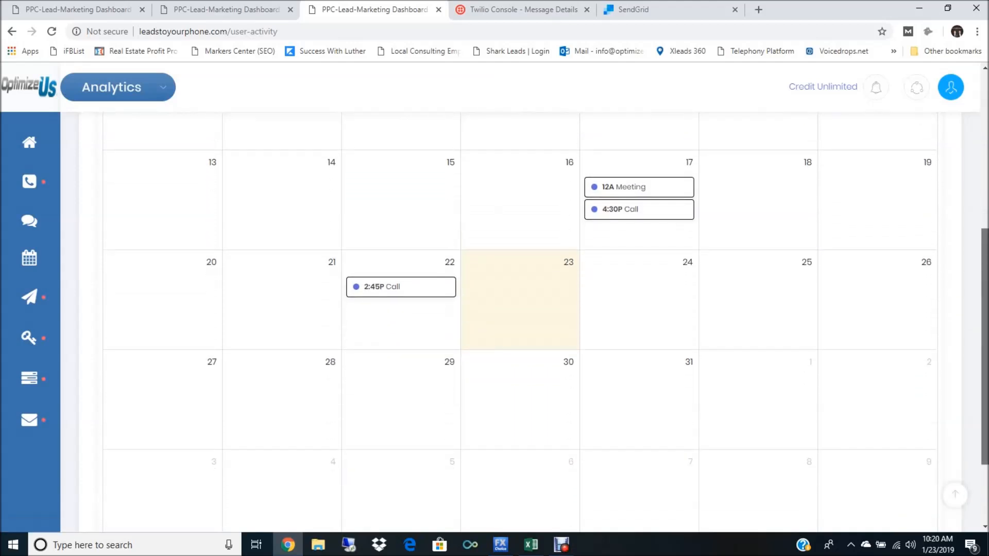
scroll(520, 309, "up", 3)
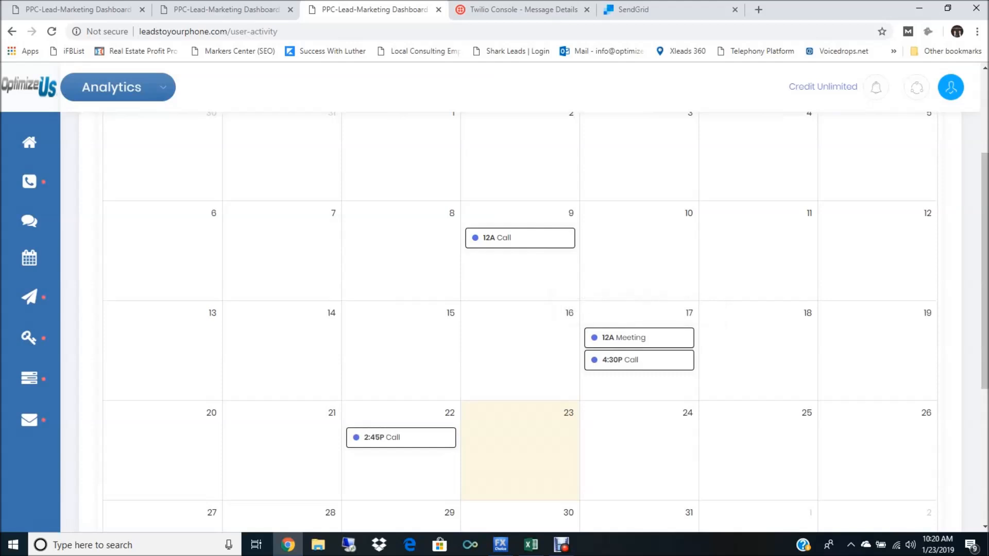
Step: Start a new activity for January 23, 2019, choose the Call type and check the available start times
left_click(520, 458)
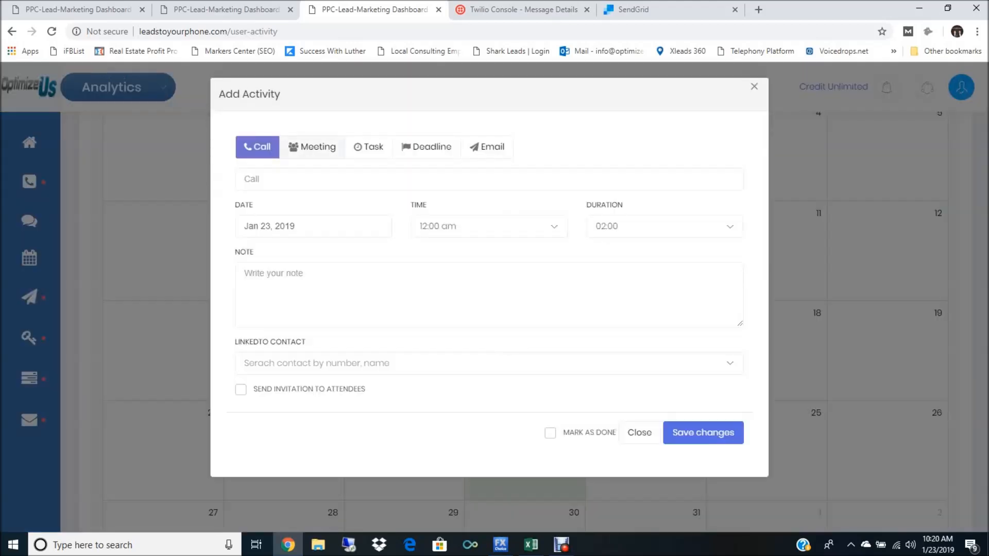
left_click(312, 148)
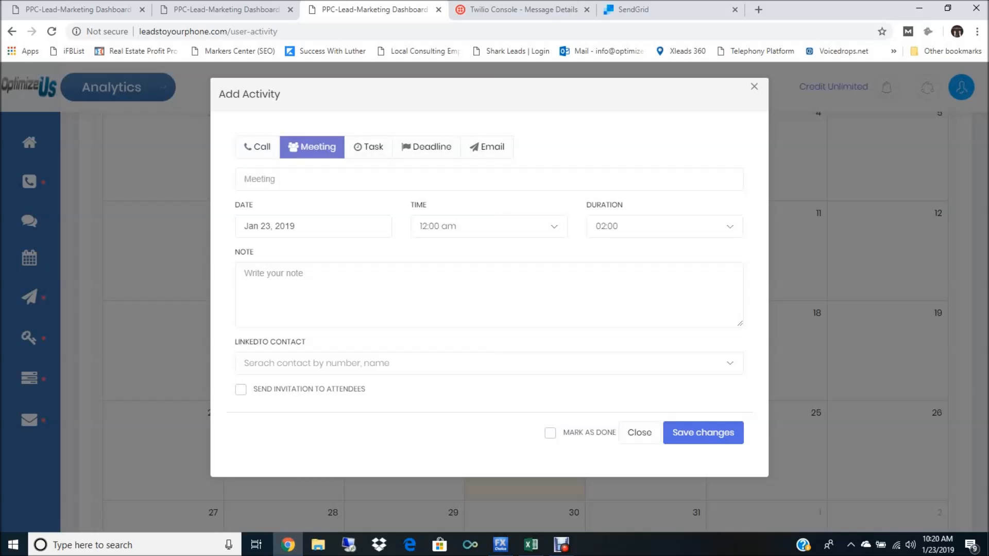
left_click(257, 148)
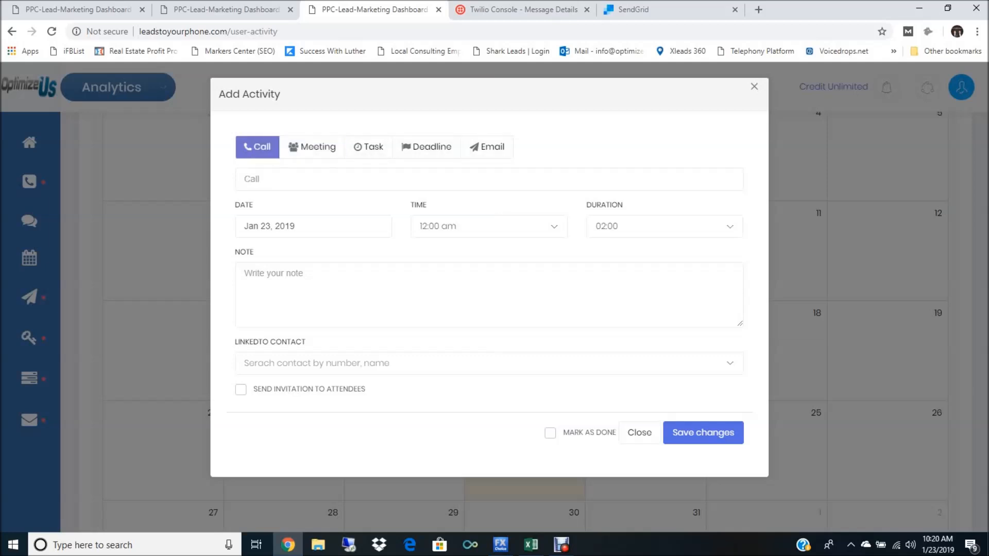
left_click(488, 227)
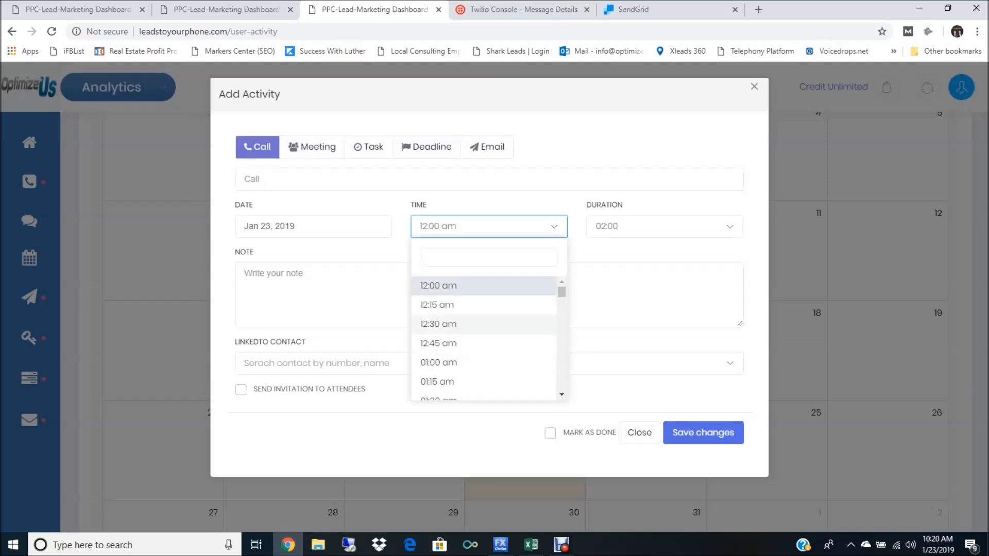
left_click(488, 227)
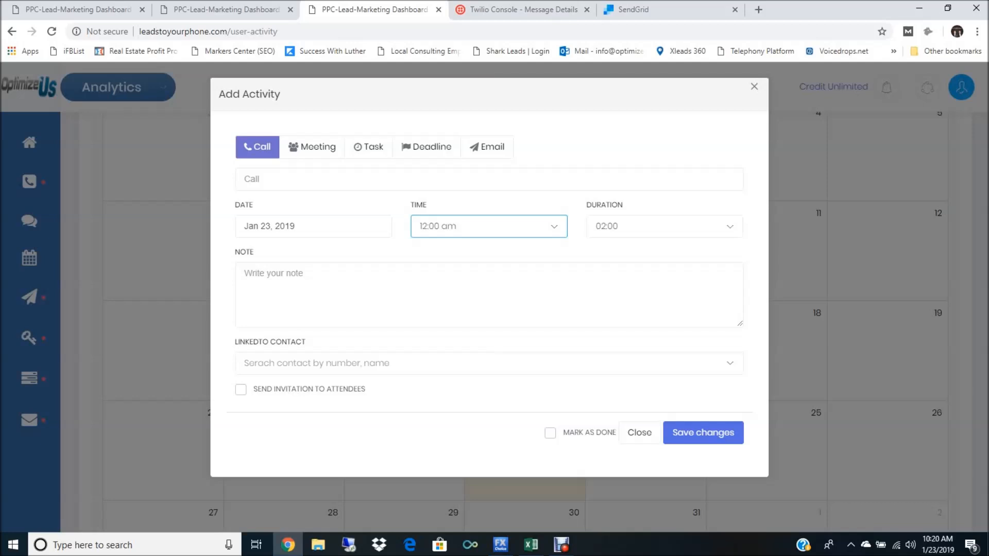
Step: Link the new call activity to a contact found by partial phone number, and close the form without saving
left_click(488, 363)
type("401")
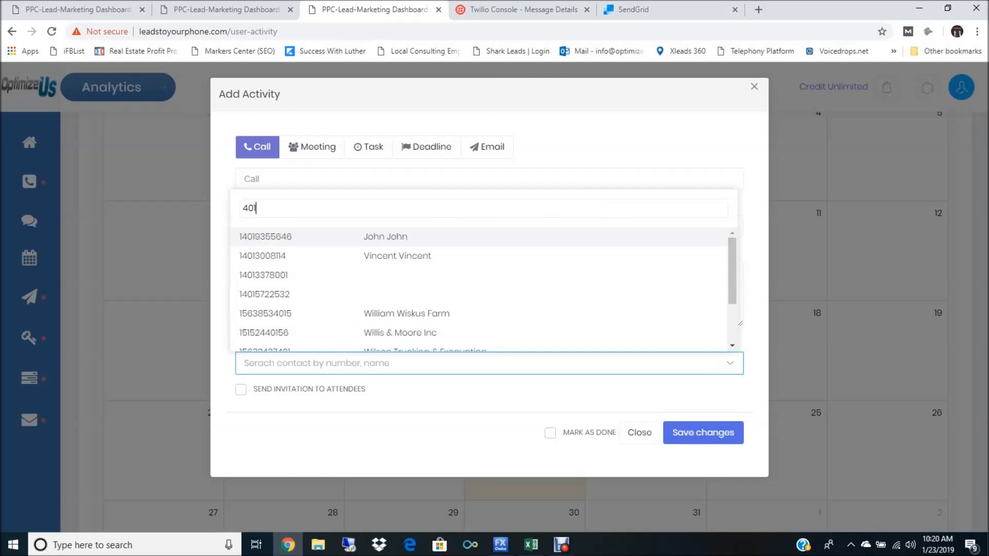
key("Return")
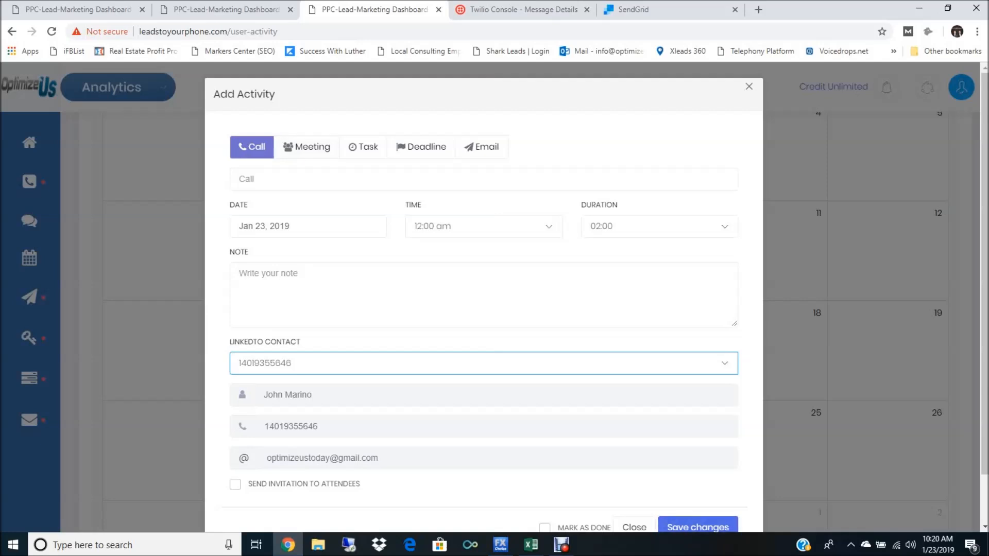
left_click(749, 86)
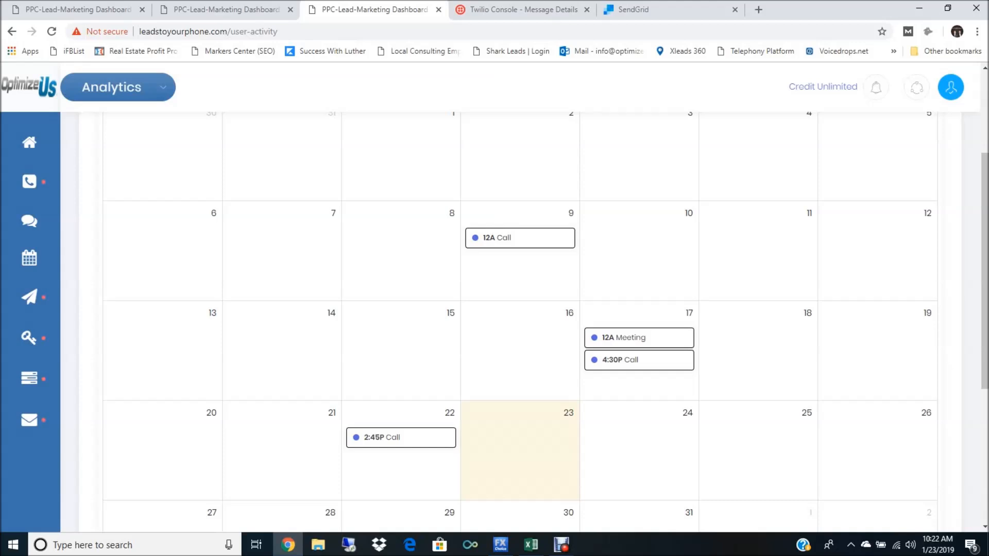
Step: Open the 12 AM meeting on January 17 to view its activity details
left_click(623, 337)
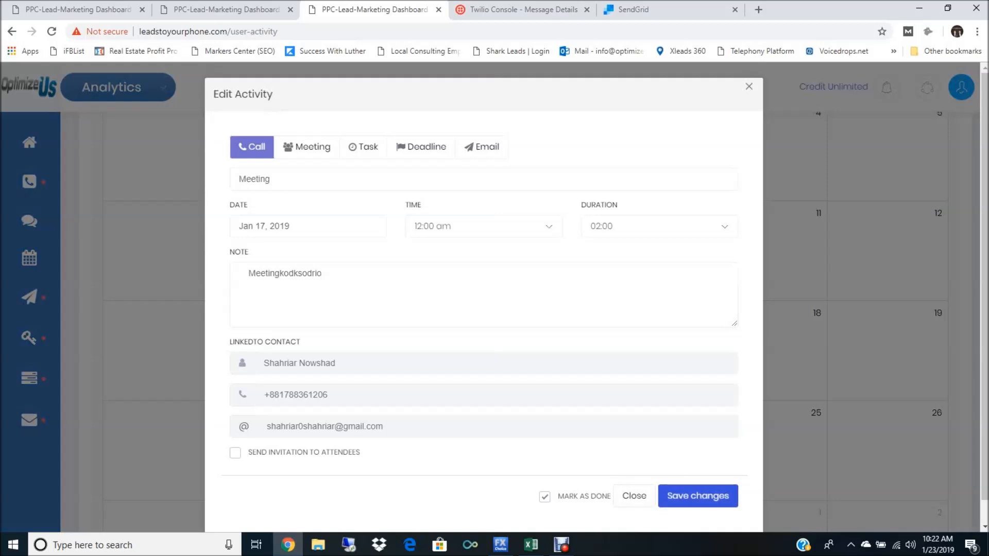
Step: Save the January 17 meeting activity and return to the January 2019 calendar
left_click(697, 495)
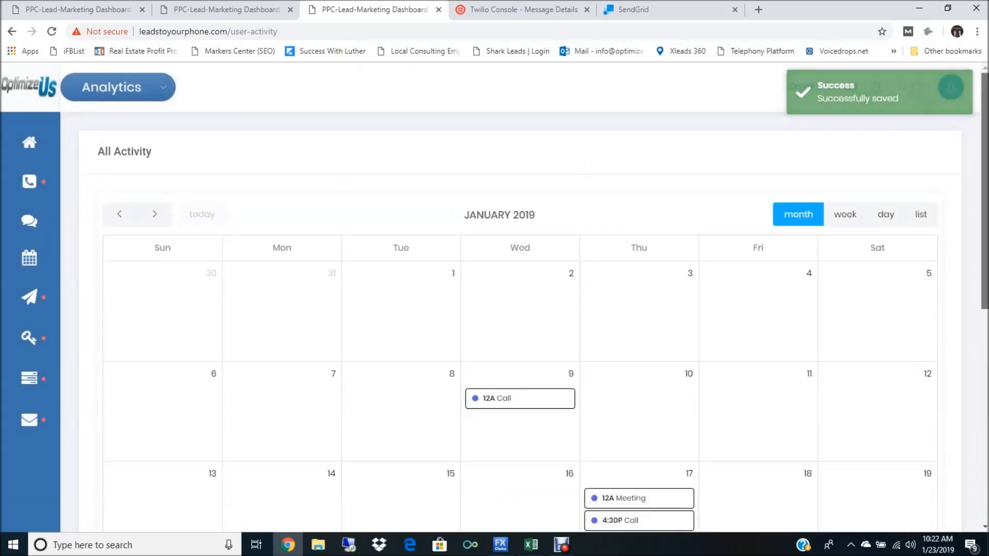
scroll(534, 299, "down", 2)
mouse_move(984, 244)
left_mouse_down()
mouse_move(984, 325)
mouse_move(984, 235)
left_mouse_up()
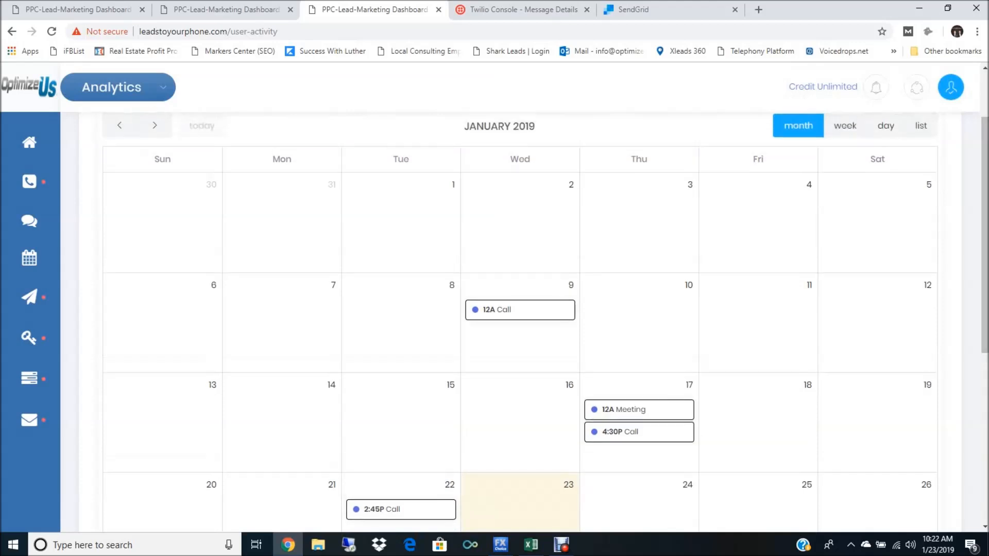
Step: Open the regular broadcast list and look through the sent broadcasts with their send, contact and message types
mouse_move(30, 337)
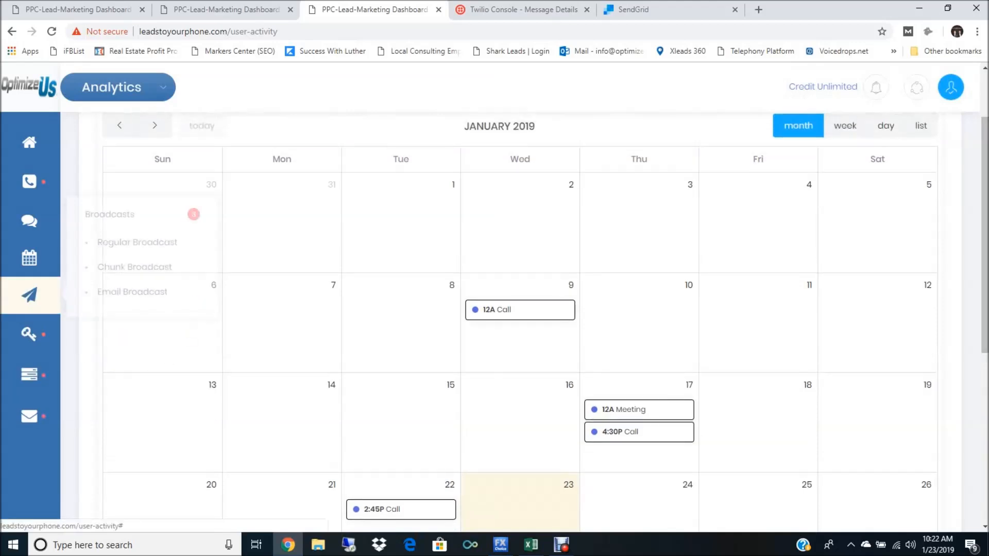
mouse_move(29, 295)
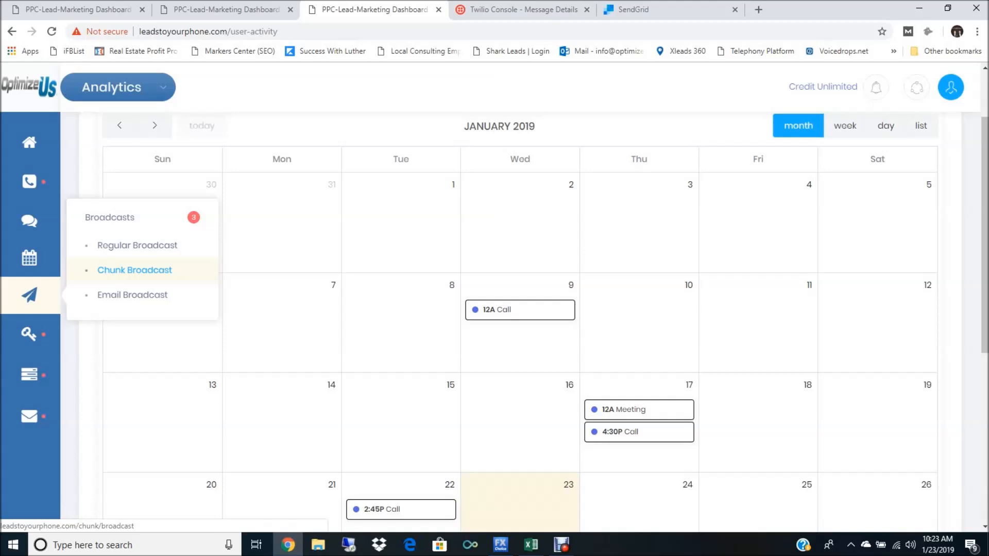
left_click(137, 245)
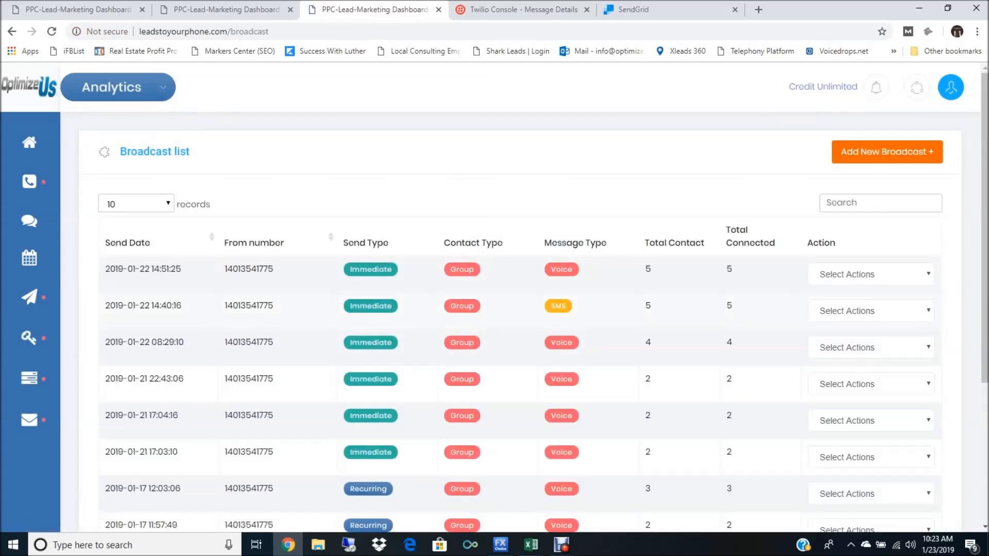
scroll(515, 319, "down", 4)
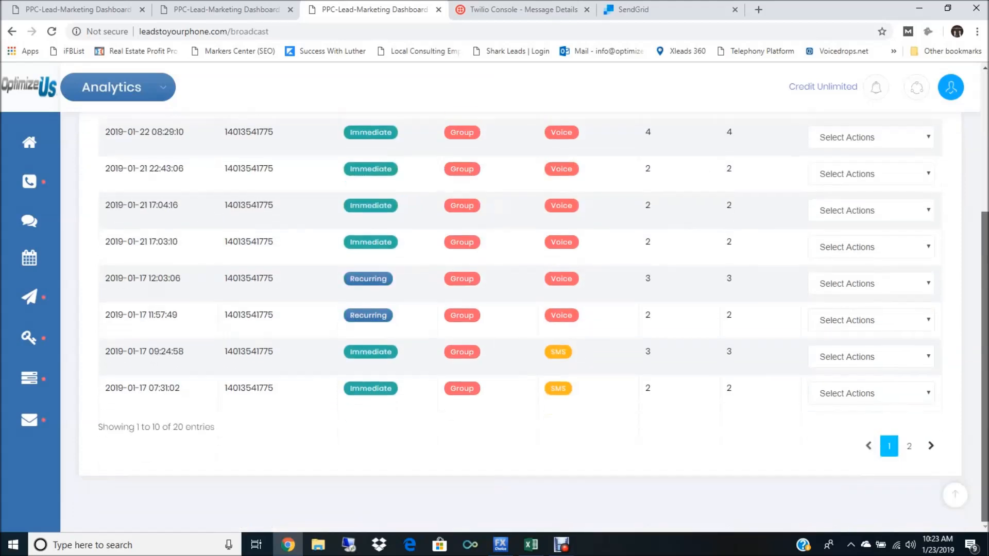
scroll(515, 319, "up", 2)
scroll(515, 319, "up", 1)
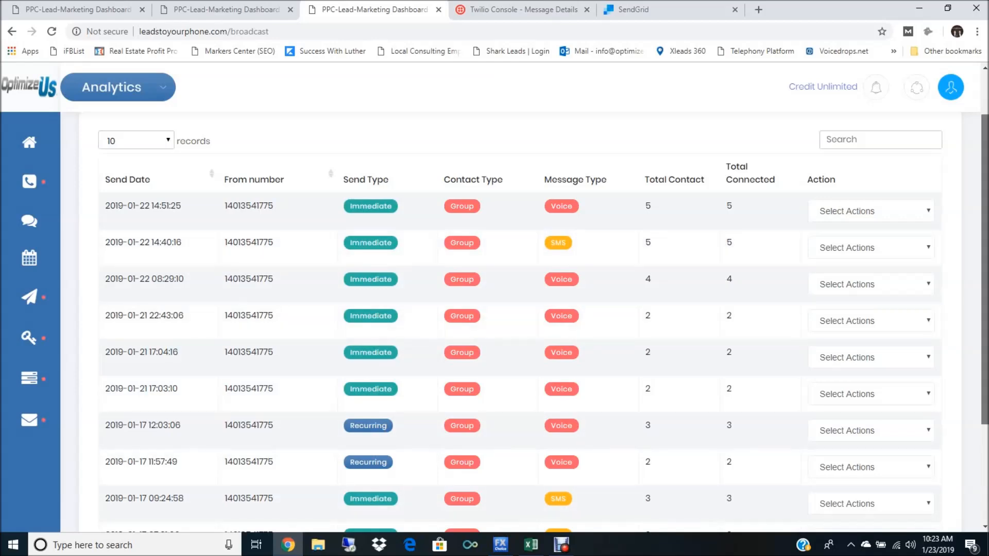
scroll(514, 319, "down", 3)
scroll(515, 319, "up", 4)
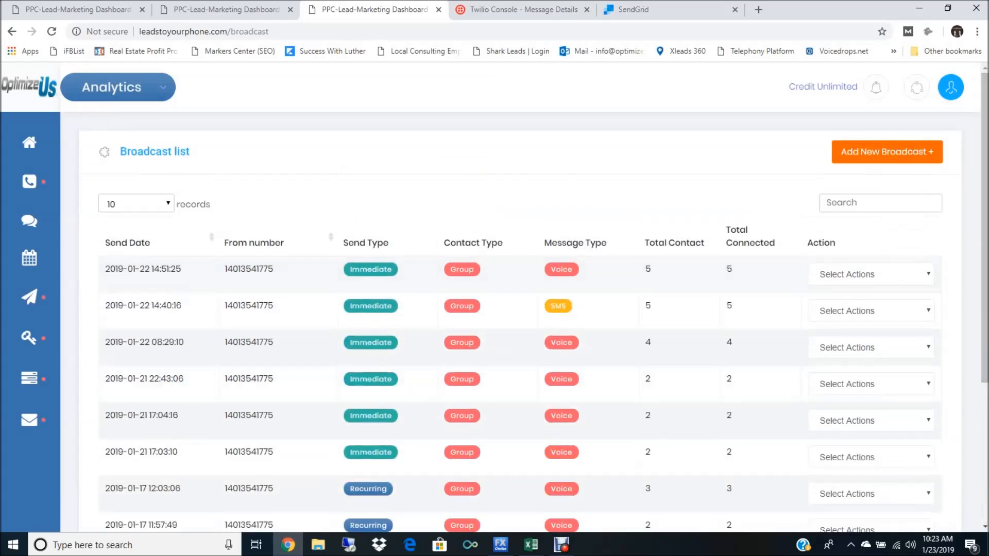
Step: Check the newest broadcast's total contact and total connected counts and the actions available for it
double_click(648, 269)
double_click(729, 269)
left_click(870, 274)
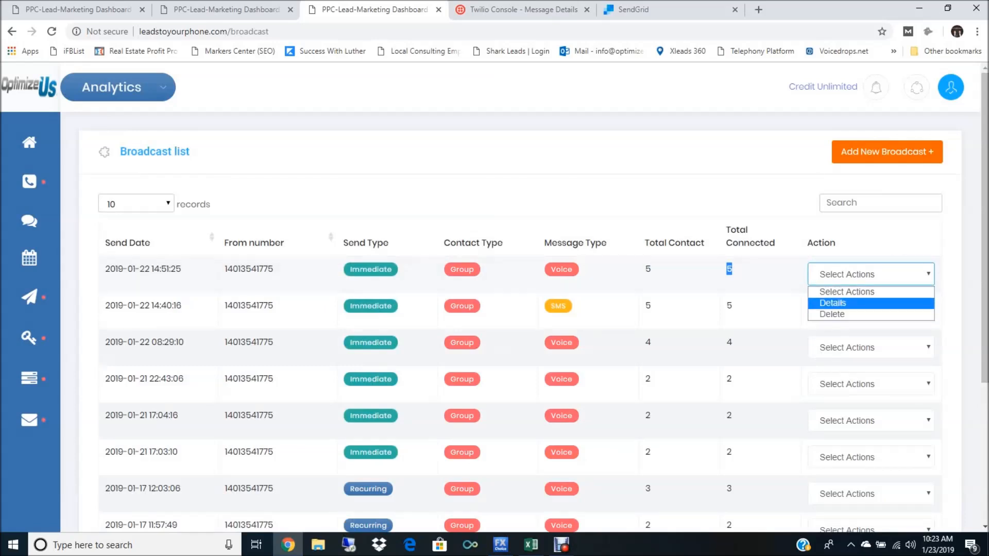
left_click(956, 305)
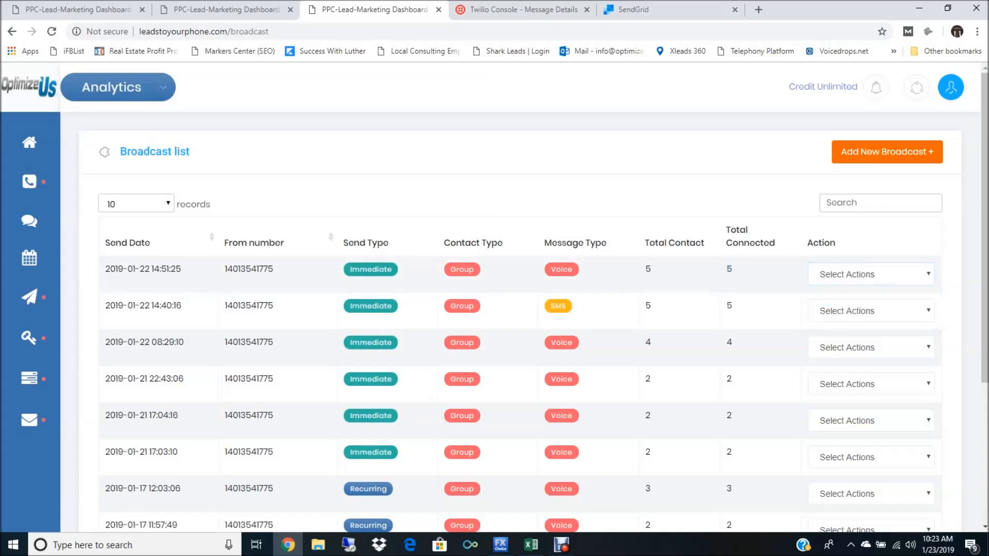
Step: Start a new regular broadcast and choose the available virtual number as its from number
left_click(887, 152)
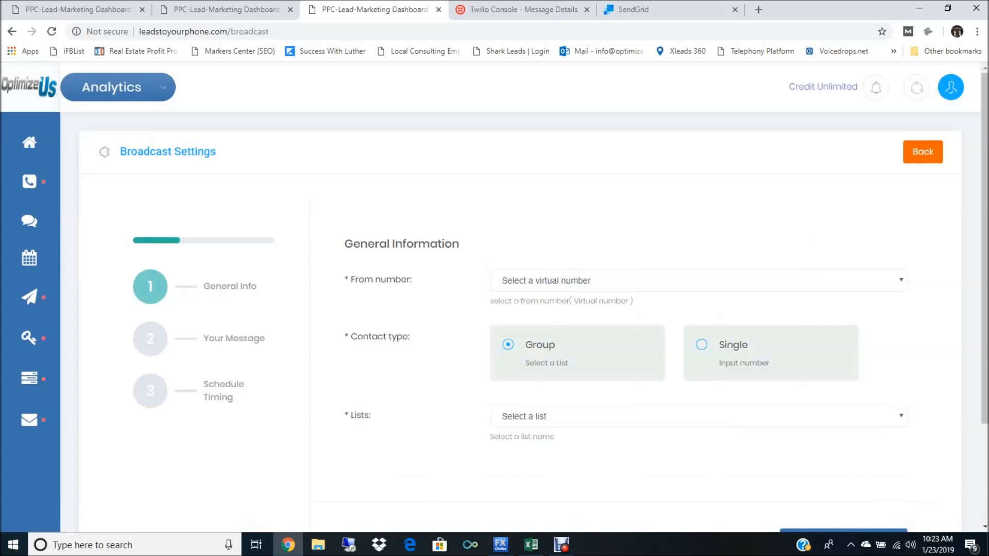
left_click(698, 281)
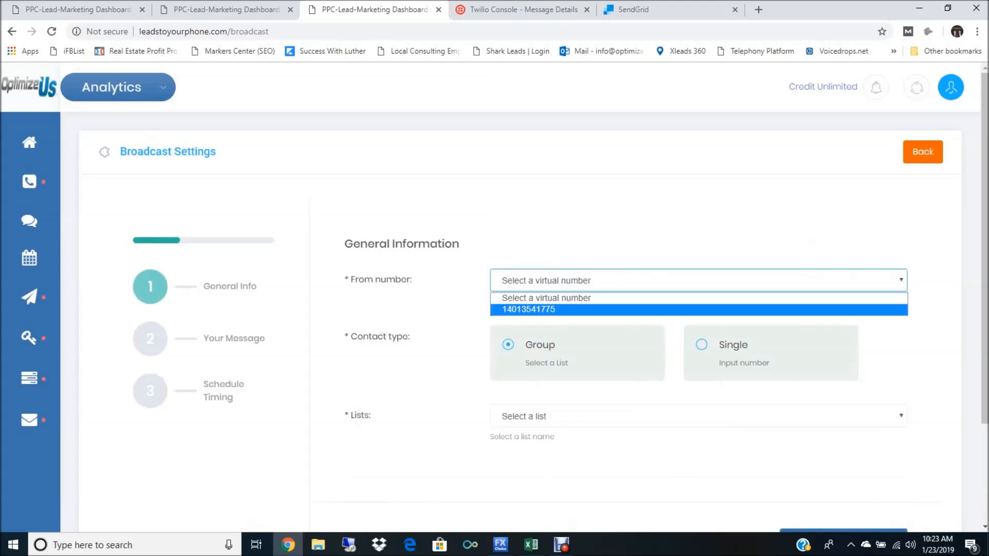
left_click(698, 310)
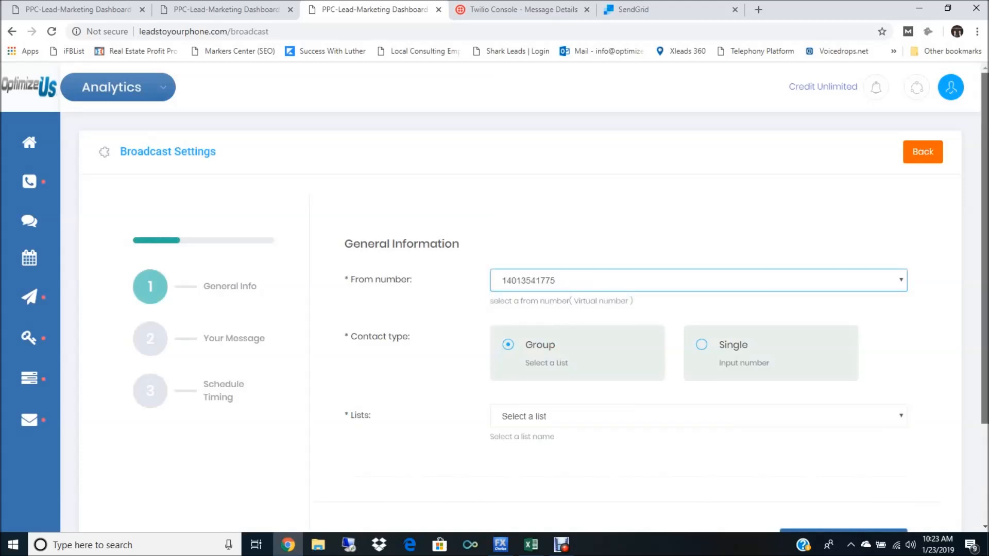
Step: Compare the Single and Group contact types, keep Group with the test list, and continue to the message settings
scroll(533, 302, "down", 2)
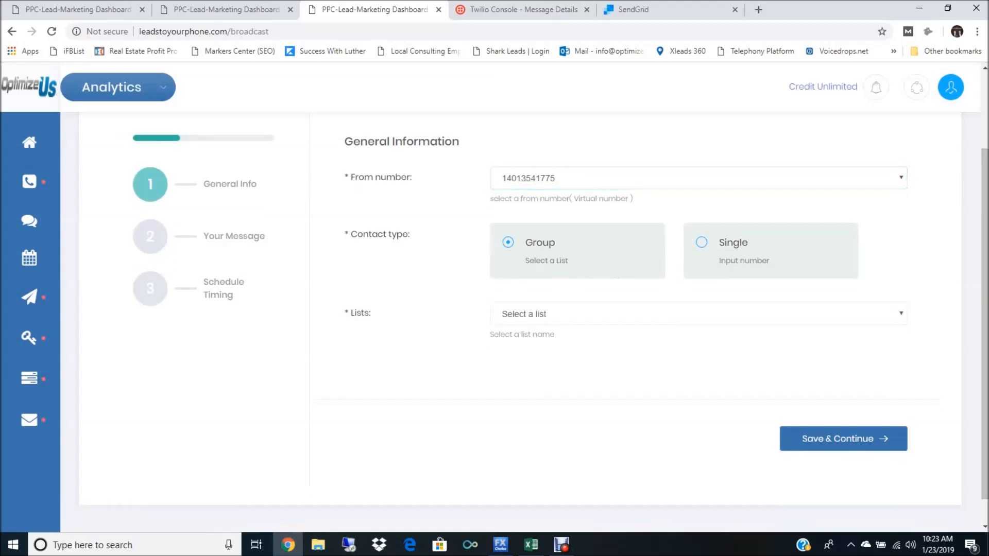
left_click(734, 243)
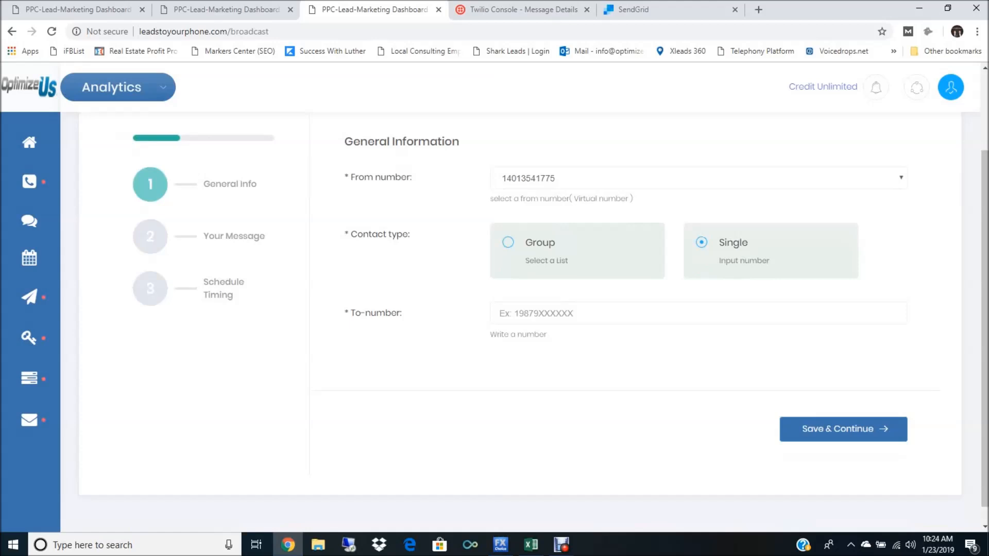
left_click(508, 243)
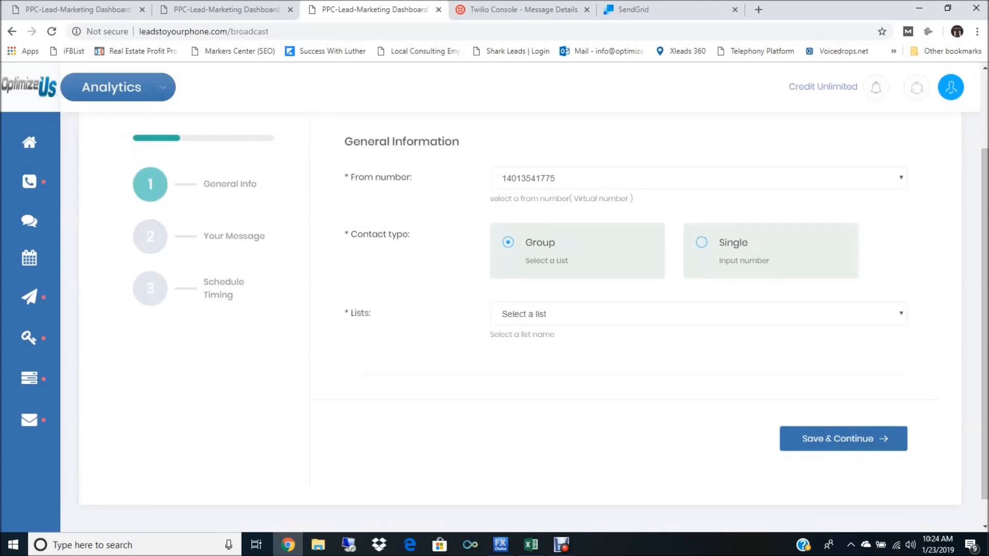
left_click(698, 313)
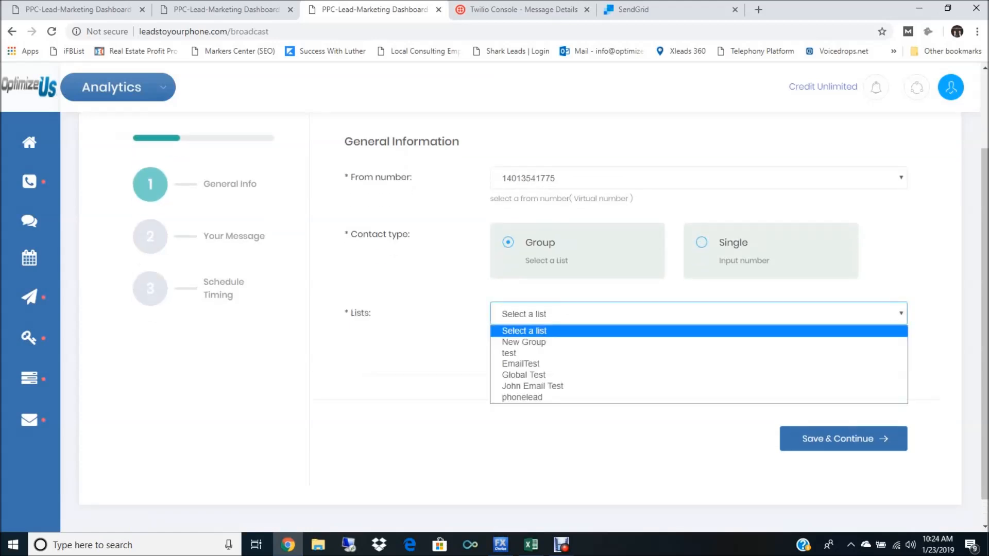
key("Down")
key("Down")
key("Return")
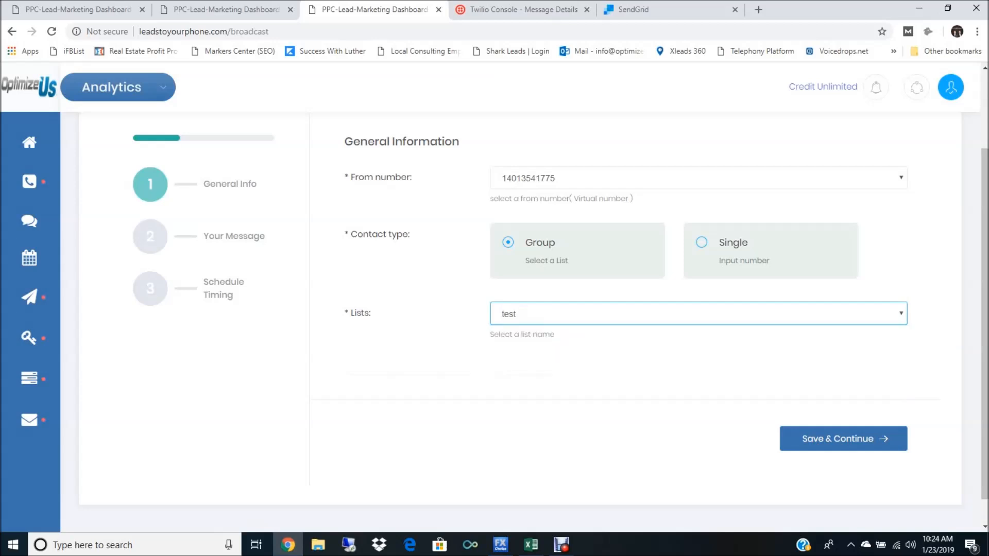
left_click(843, 438)
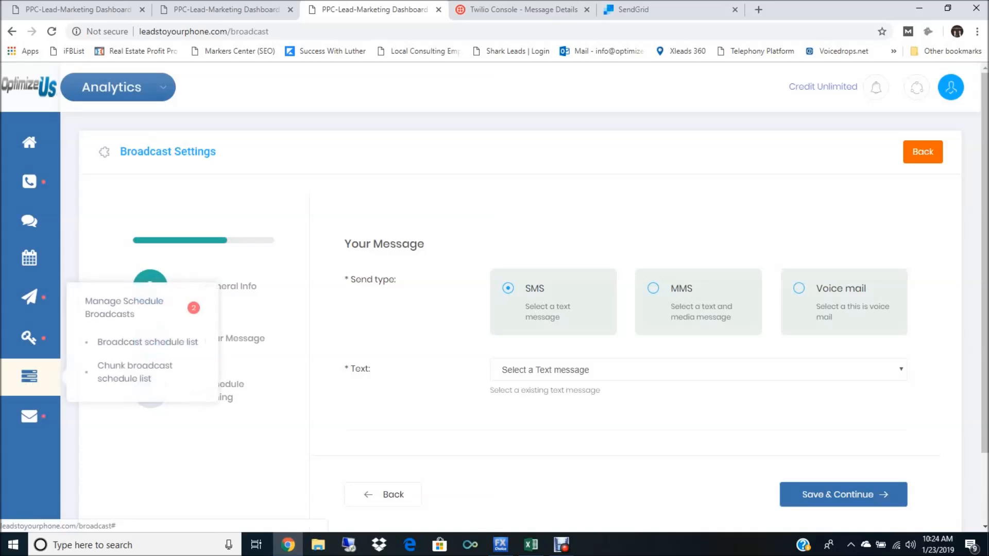
Step: Check which saved messages and media files are available for the SMS, MMS and Voice mail send types
mouse_move(30, 418)
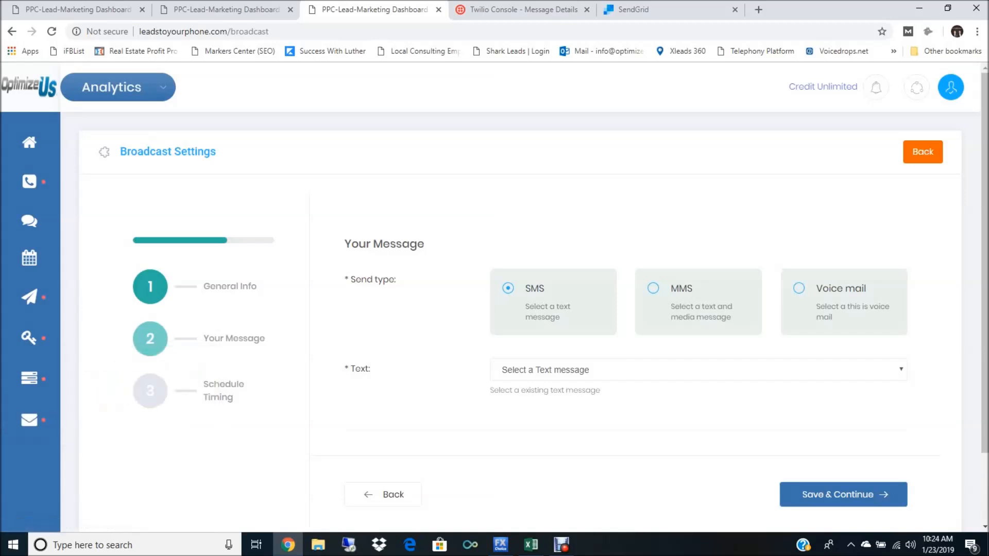
left_click(698, 369)
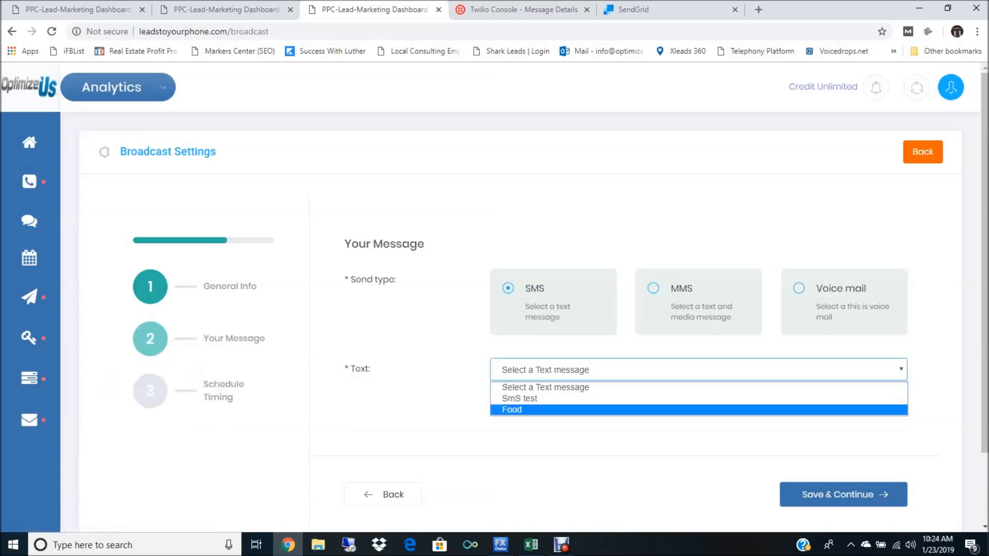
left_click(698, 369)
left_click(652, 288)
left_click(698, 370)
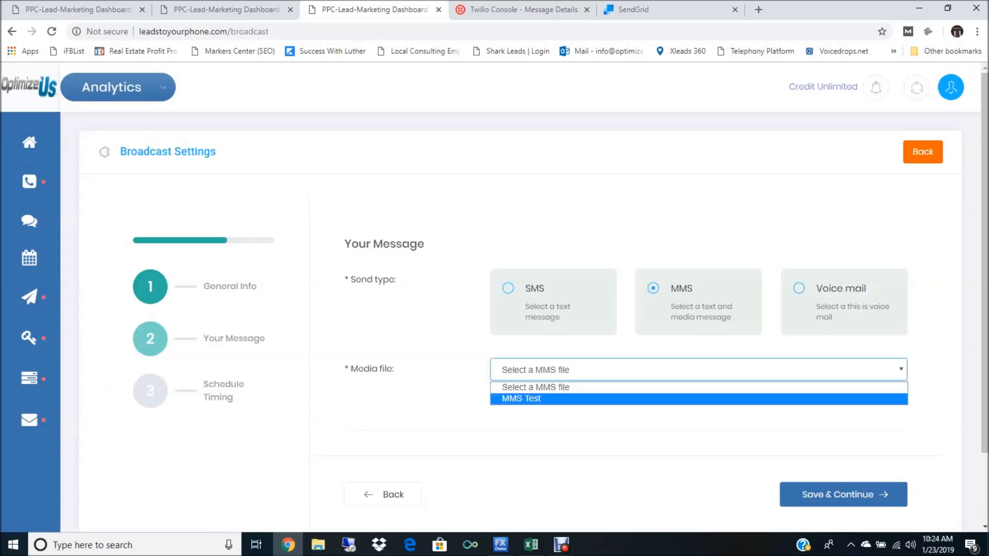
left_click(799, 288)
left_click(698, 370)
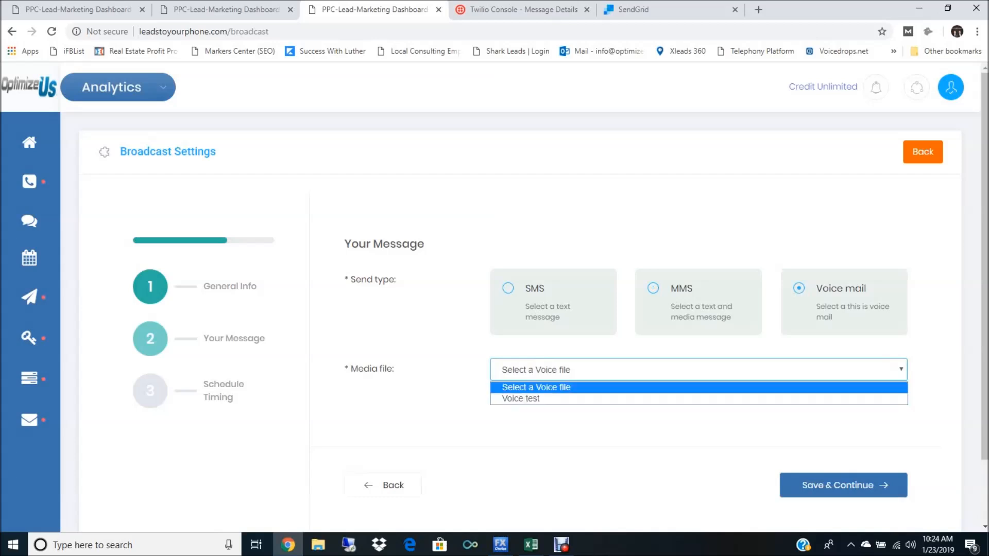
Step: Set the send type to SMS with the Food text message and continue to the schedule settings
left_click(508, 289)
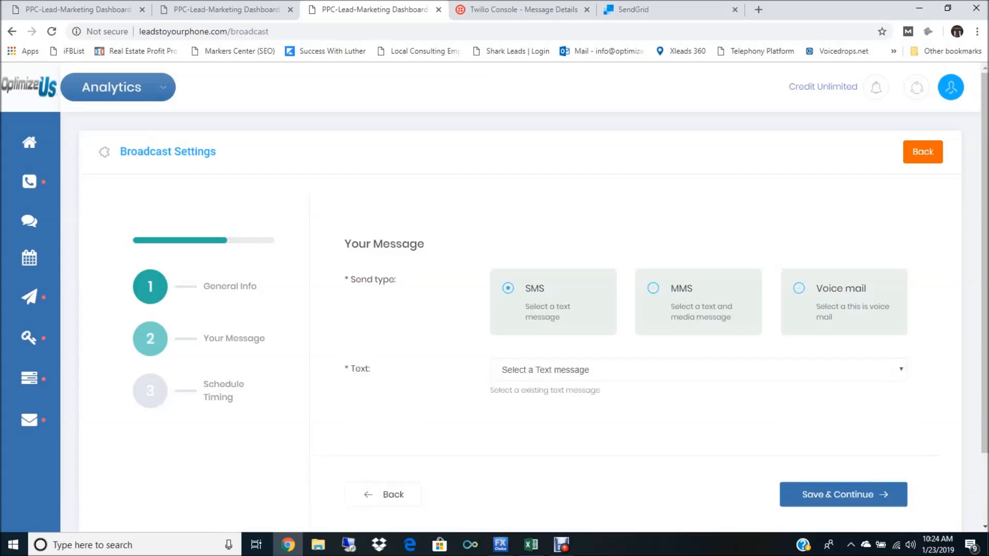
left_click(698, 370)
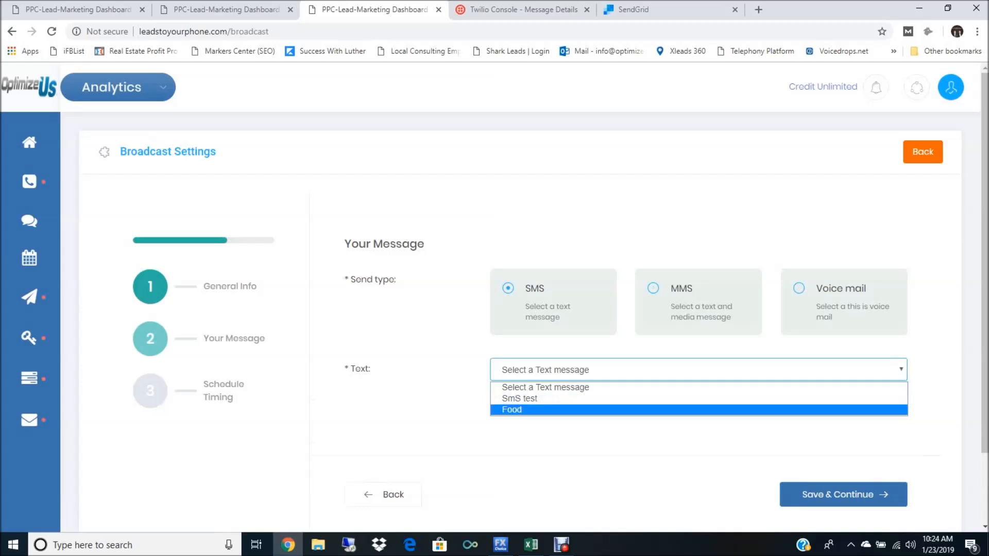
left_click(699, 410)
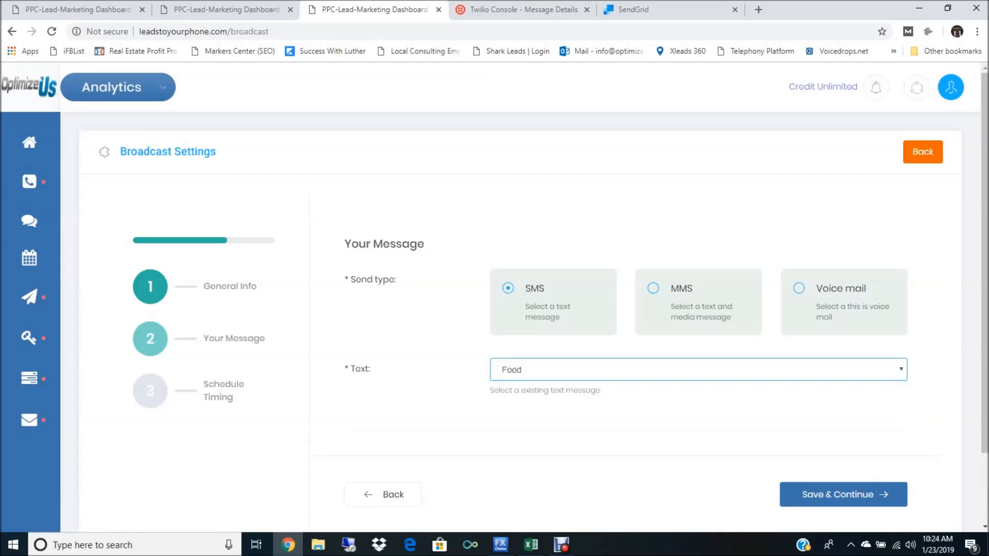
left_click(843, 494)
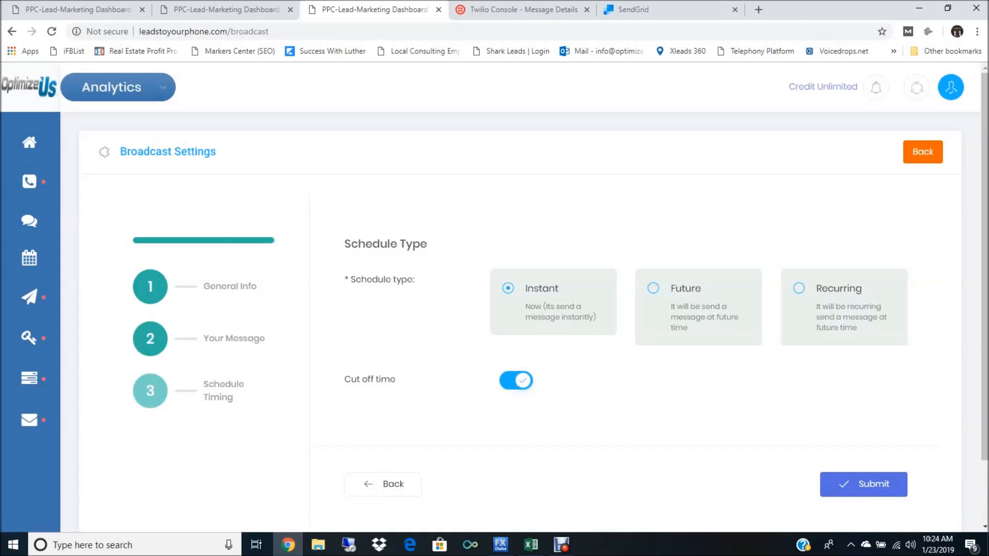
Step: View the Future schedule options, then set the schedule type to Recurring and review its daily settings
left_click(653, 288)
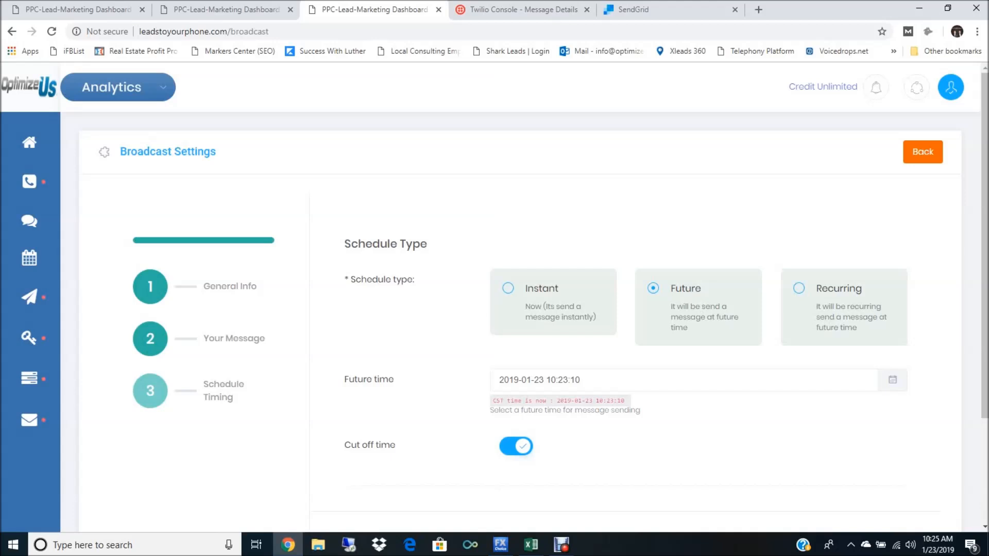
left_click(799, 288)
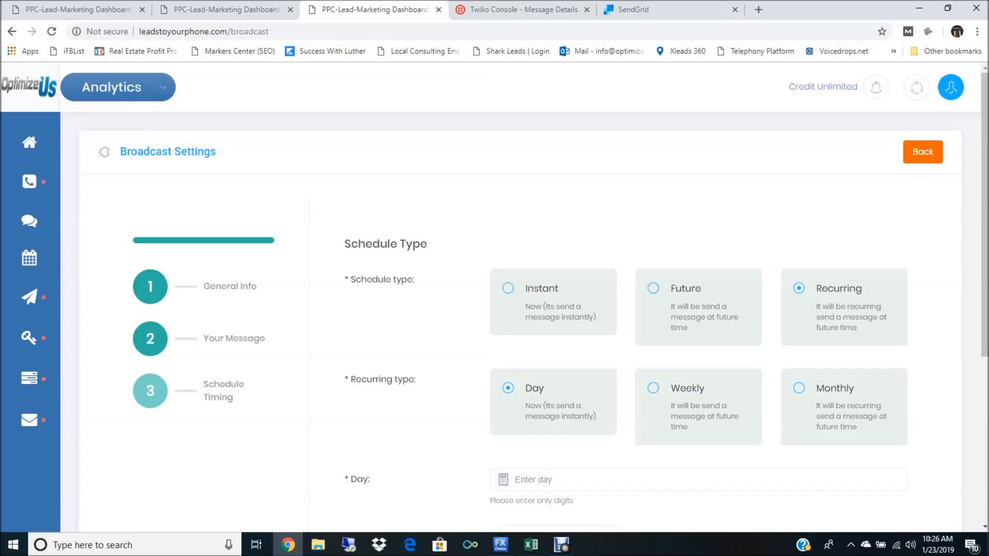
scroll(515, 319, "down", 3)
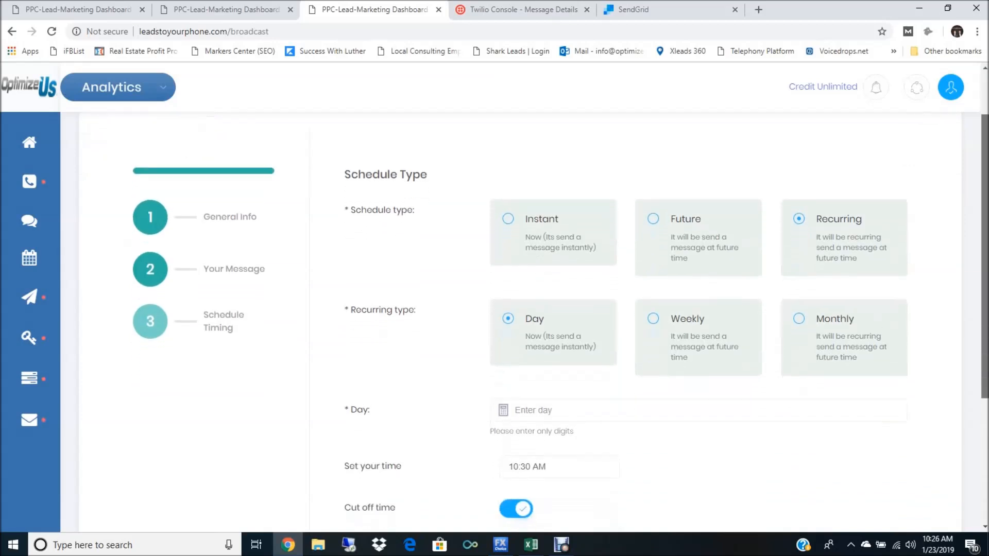
scroll(515, 319, "down", 1)
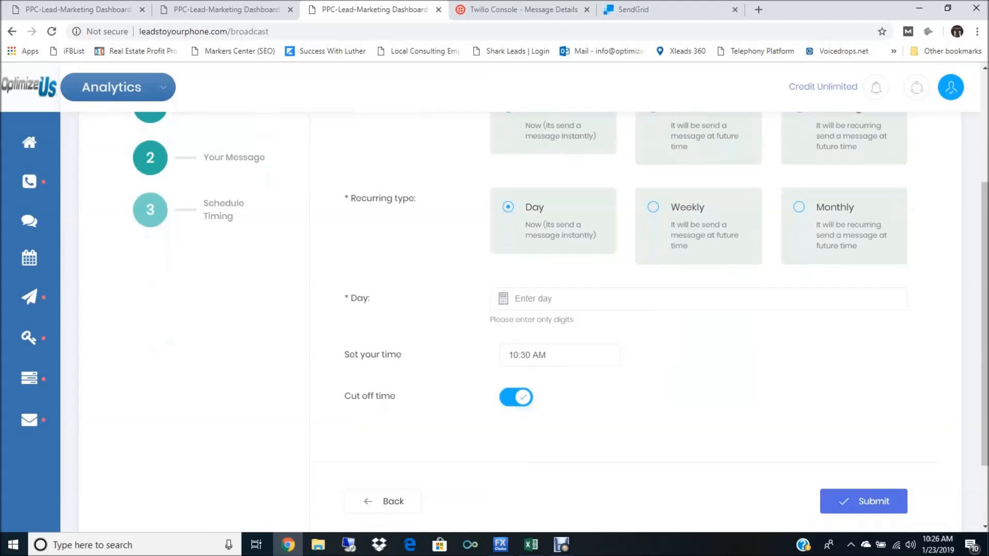
Step: Set the recurring broadcast's day value to 10, then submit the broadcast and confirm that it should be processed
left_click(566, 299)
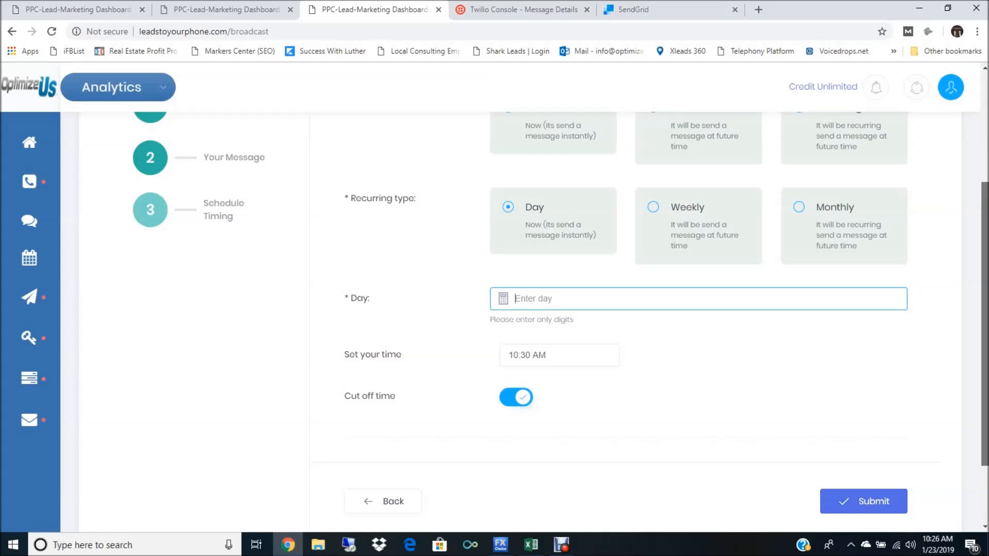
scroll(515, 309, "up", 2)
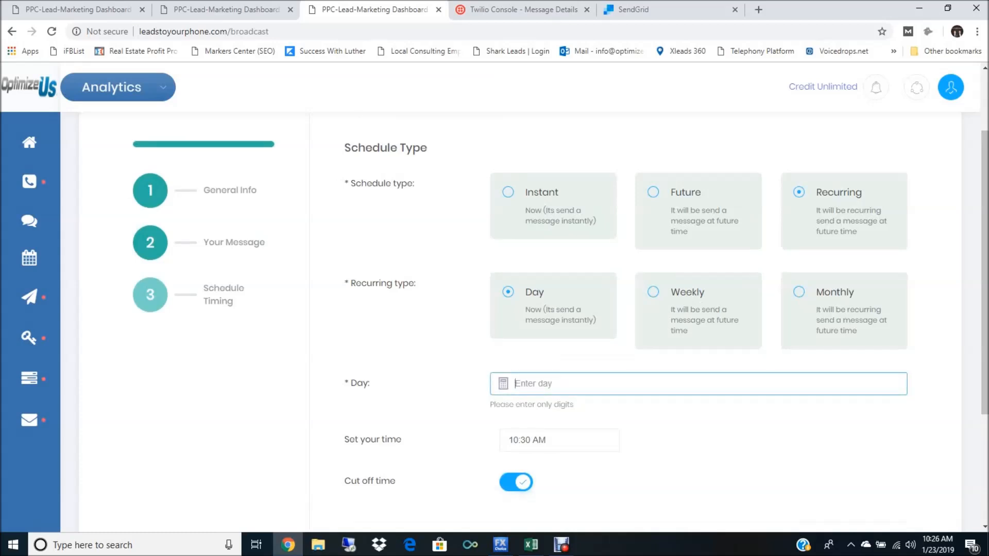
type("10")
left_click(935, 402)
left_click_drag(984, 330, 984, 374)
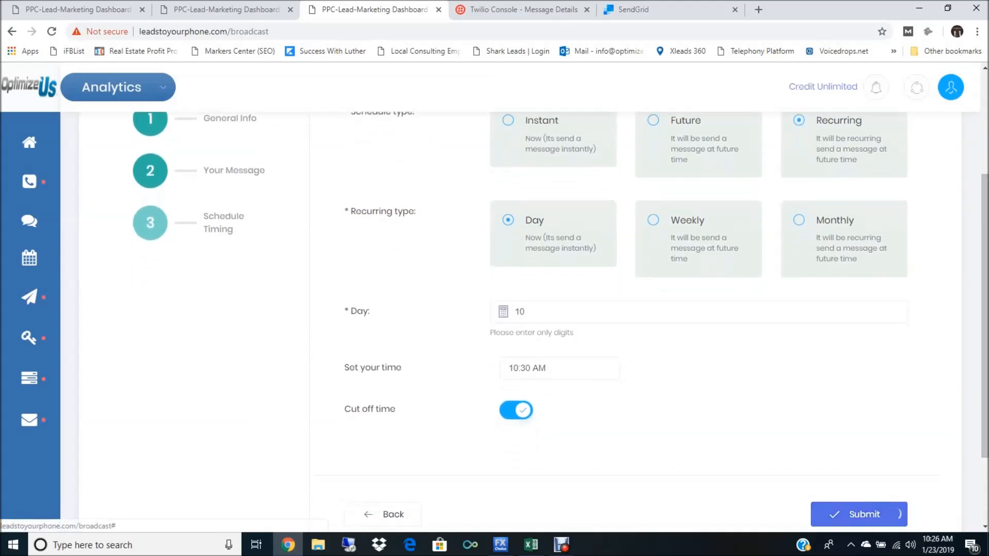
left_click(863, 514)
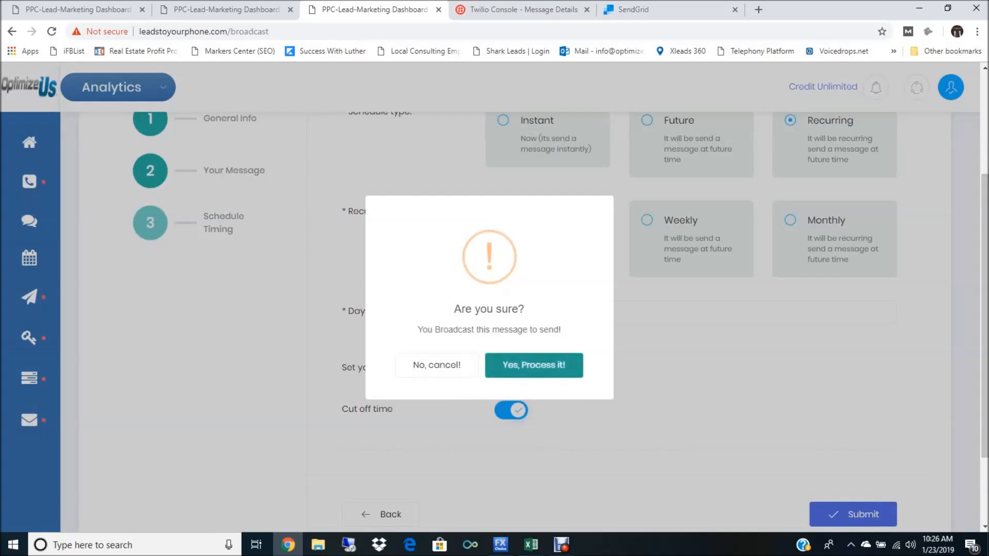
left_click(533, 365)
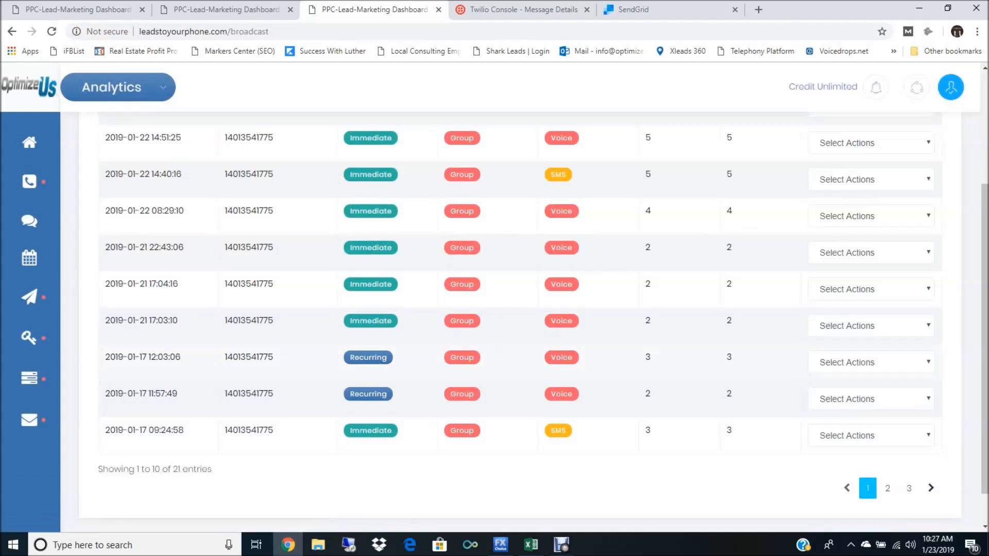
Step: Review the broadcast list and check which actions are available for the newly added recurring SMS broadcast
left_click_drag(985, 330, 984, 285)
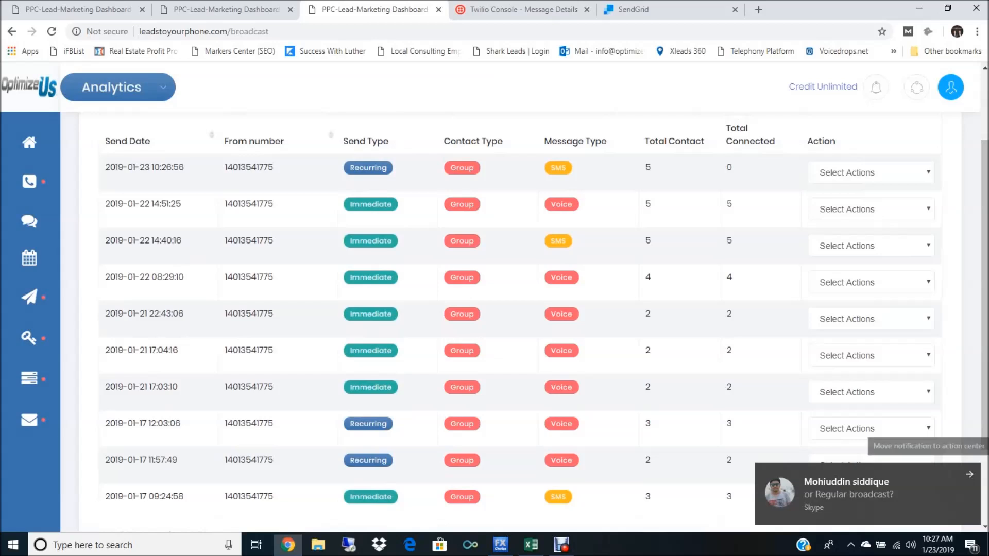
left_click(969, 474)
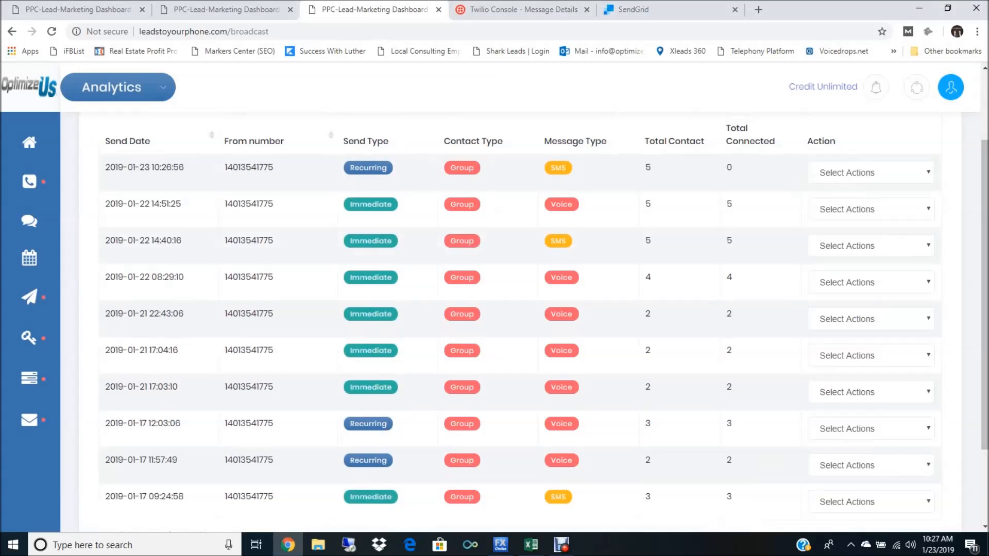
left_click_drag(985, 288, 984, 269)
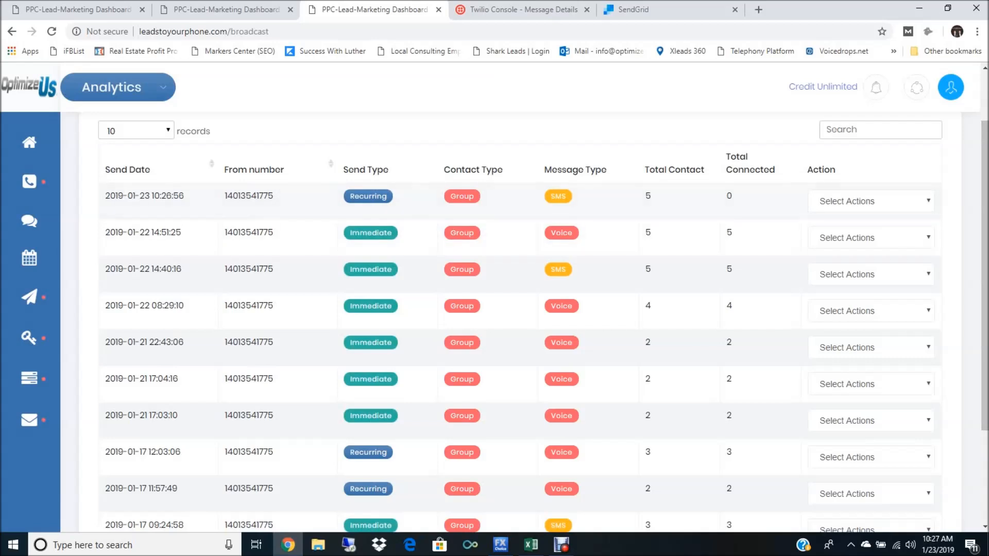
left_click(871, 201)
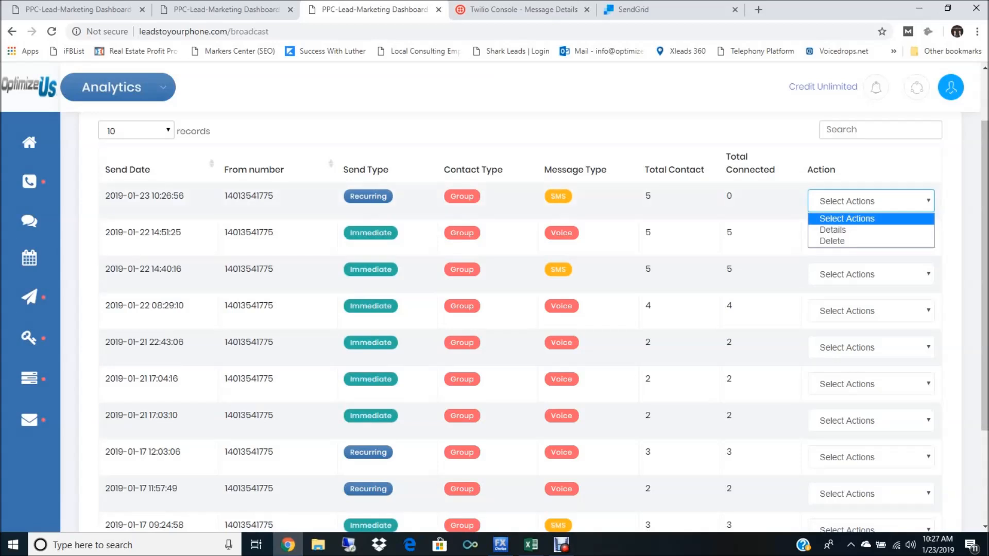
left_click(52, 31)
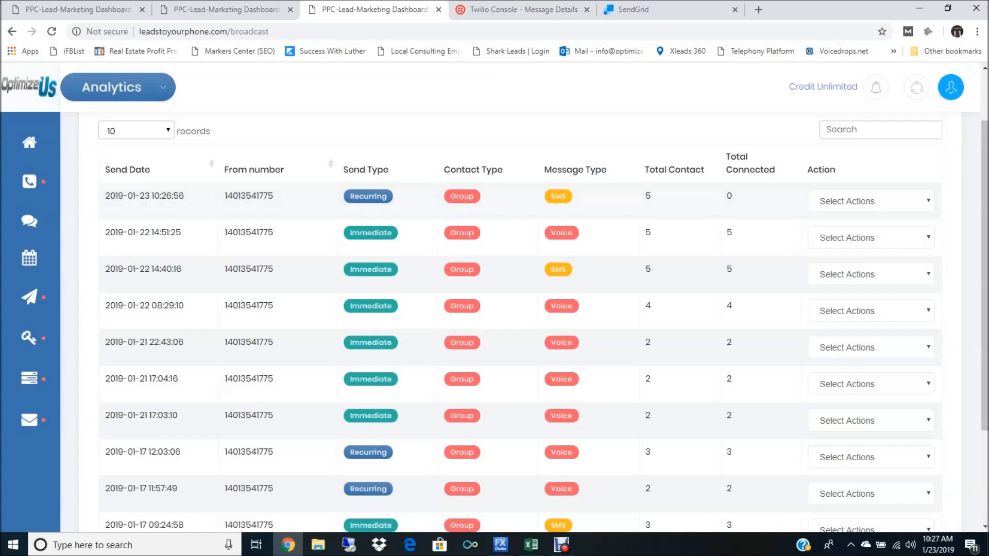
Step: Open the broadcast schedule list and stop the running recurring broadcast for the test group
mouse_move(29, 336)
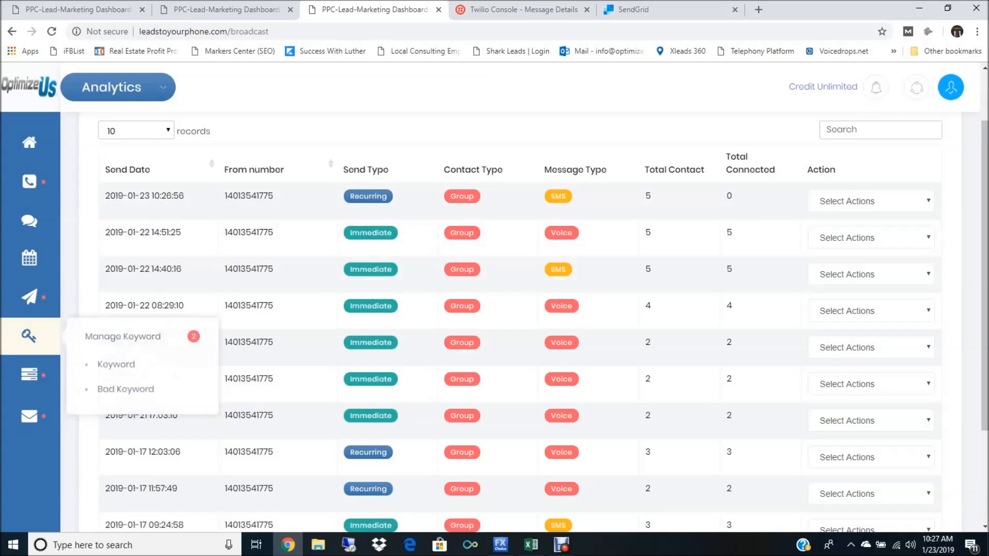
mouse_move(29, 295)
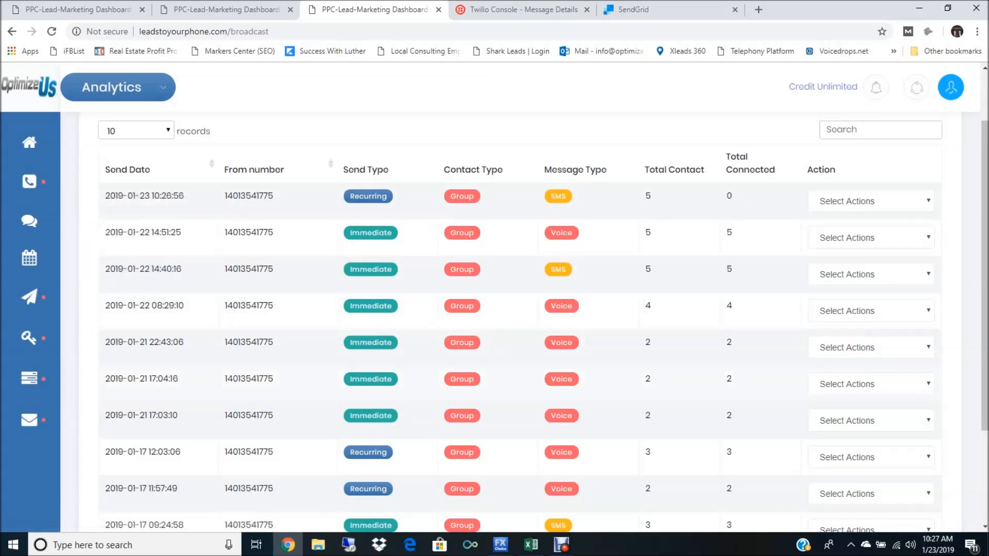
mouse_move(29, 376)
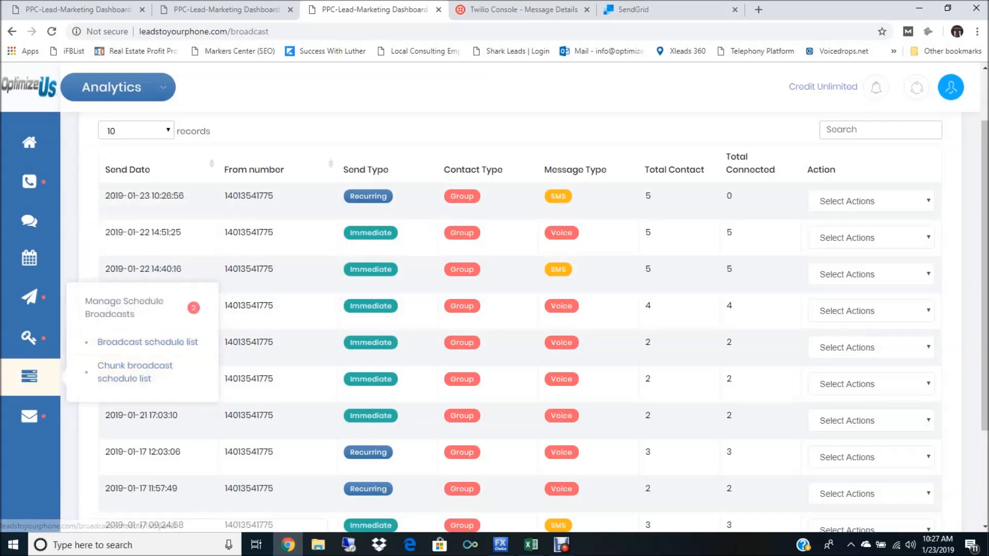
left_click(148, 341)
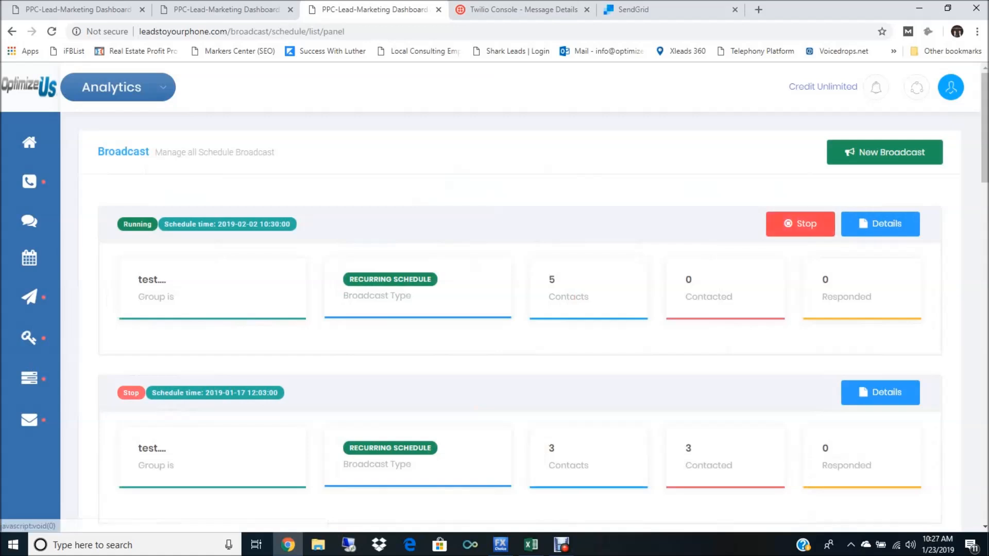
left_click(800, 224)
left_click(551, 367)
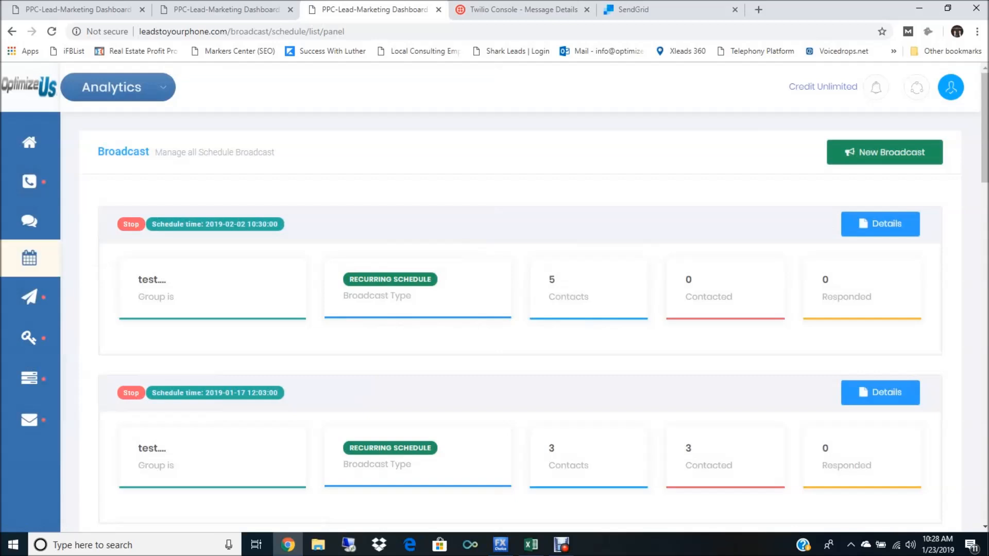
Step: Go to the Chunk Broadcast list and start adding a new chunk broadcast
mouse_move(29, 336)
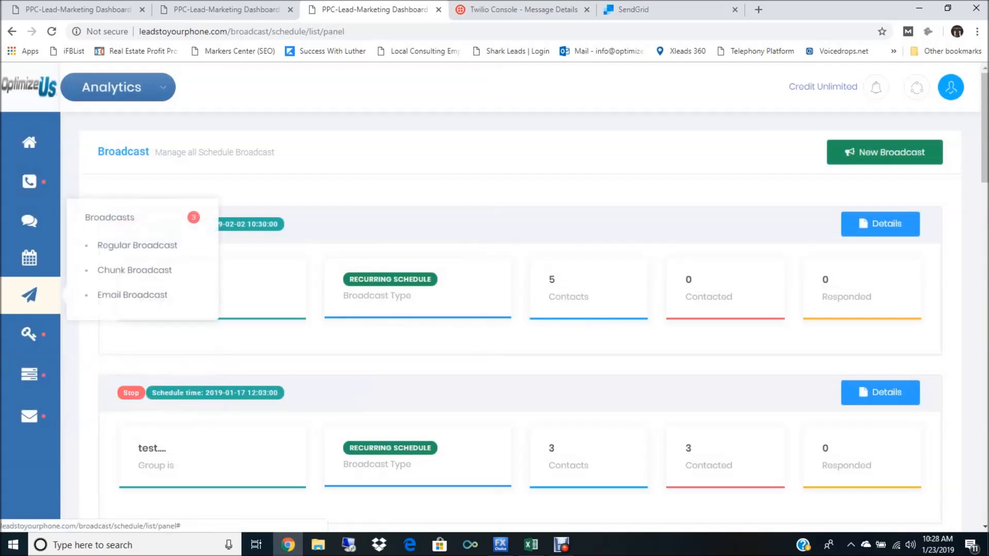
mouse_move(29, 296)
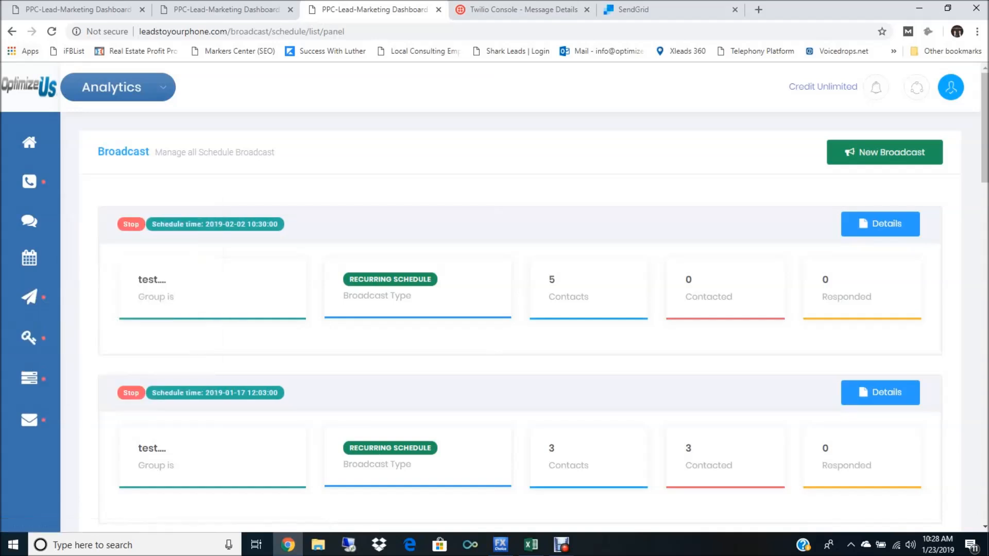
left_click(51, 32)
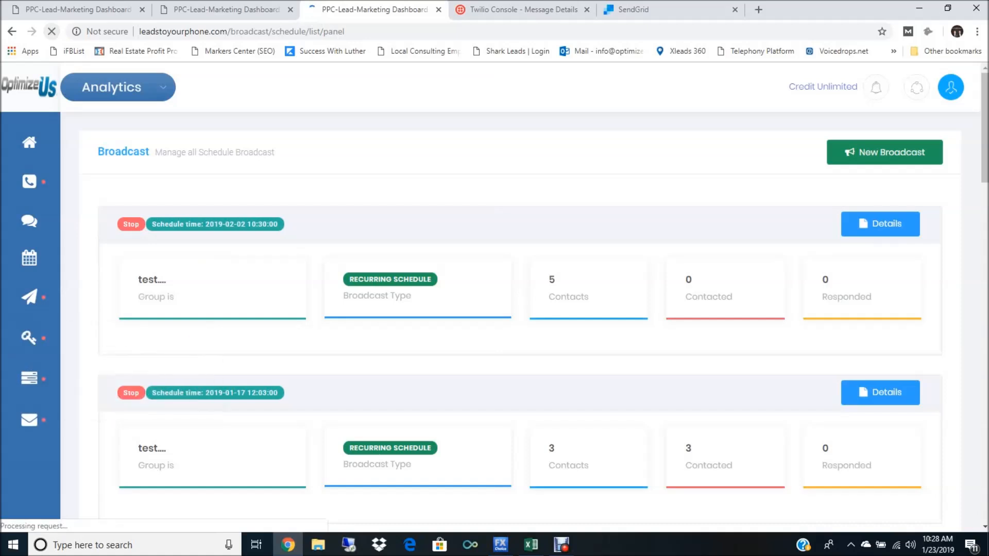
mouse_move(29, 295)
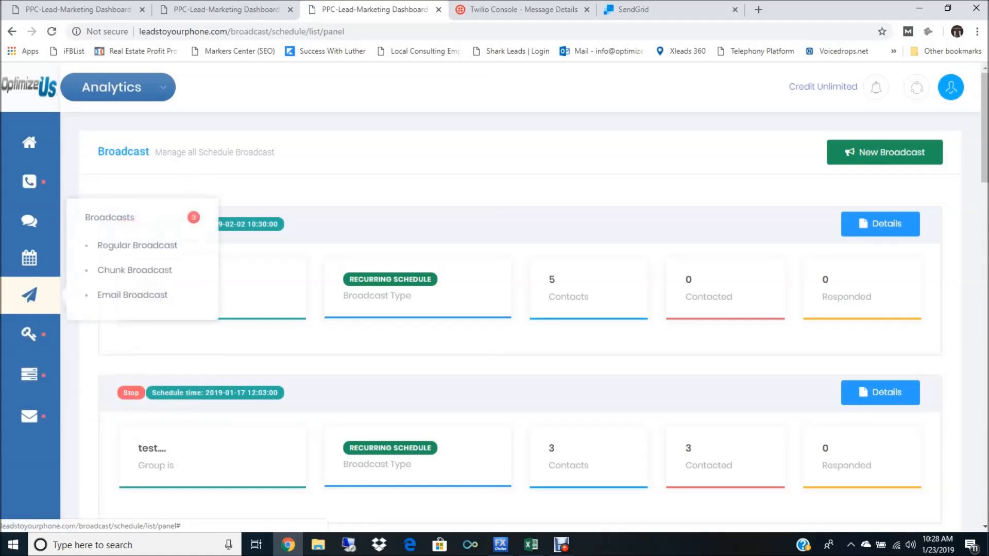
left_click(134, 270)
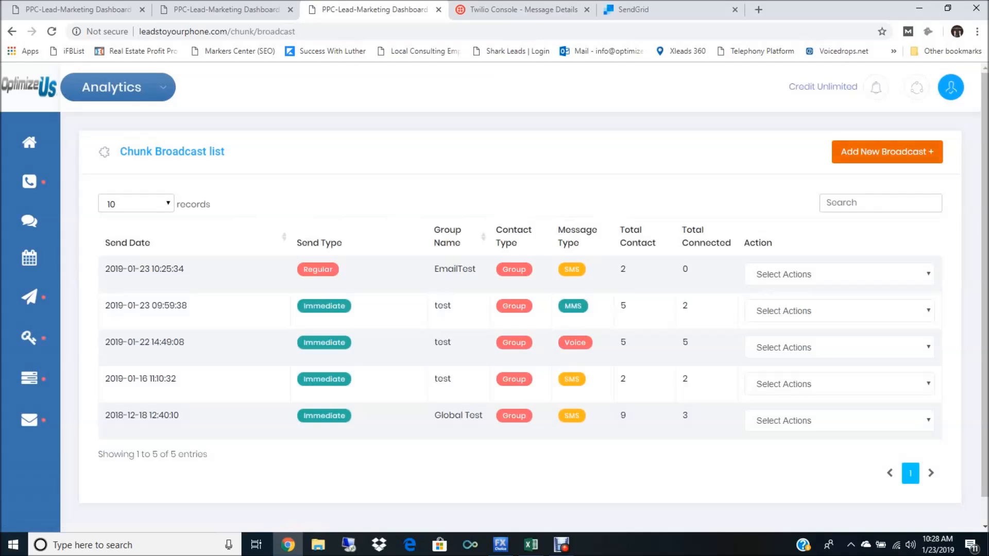
left_click(887, 152)
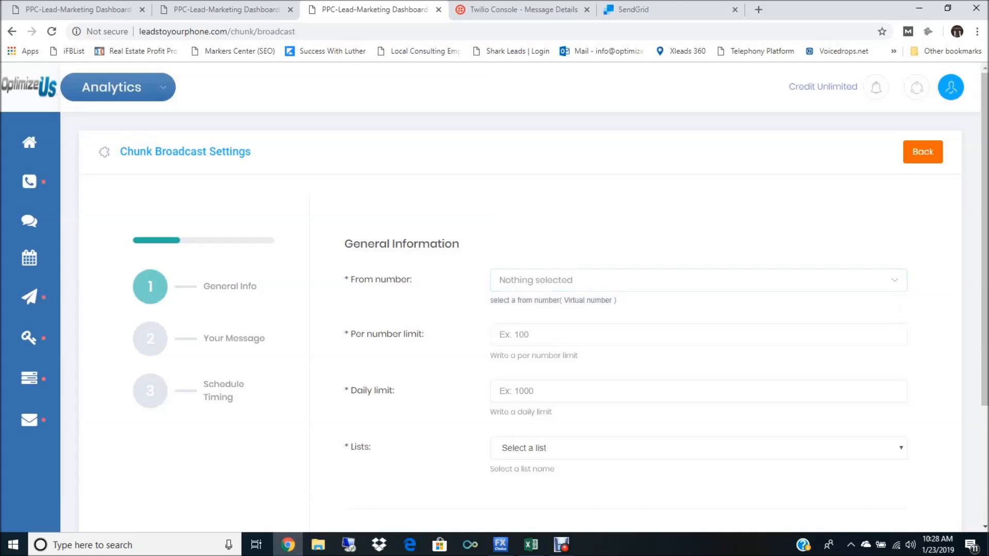
Step: Select the available virtual from number for the chunk broadcast and set the per number limit to 1000
left_click(566, 280)
left_click(546, 344)
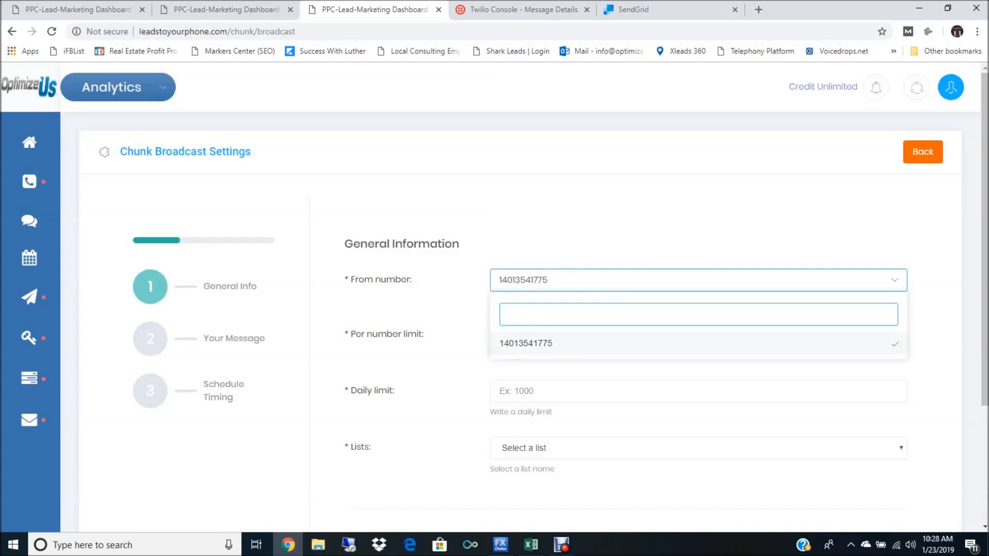
left_click(545, 343)
left_click(567, 335)
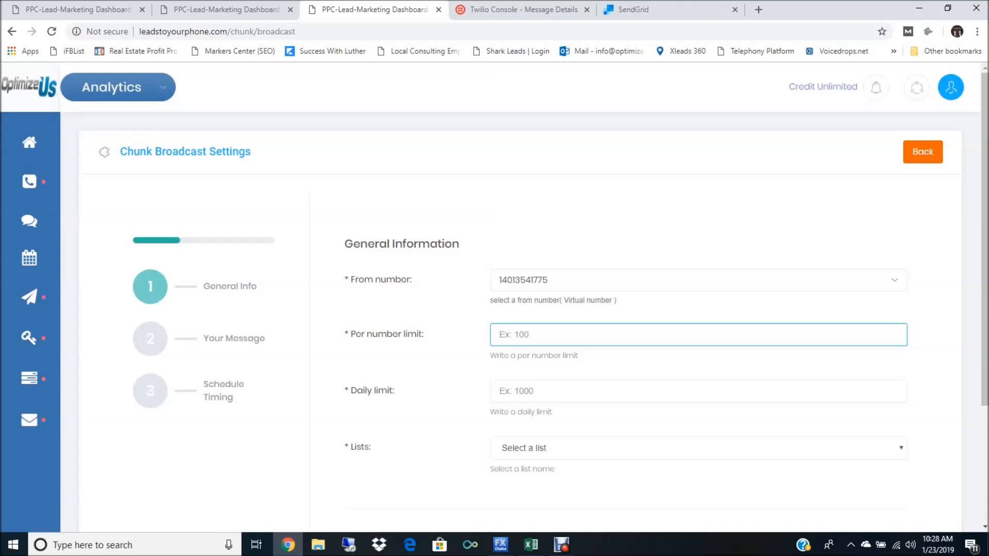
type("100000")
key("BackSpace")
key("BackSpace")
Step: Set the chunk broadcast's daily limit to 10, dismissing the chat notification
left_click(500, 391)
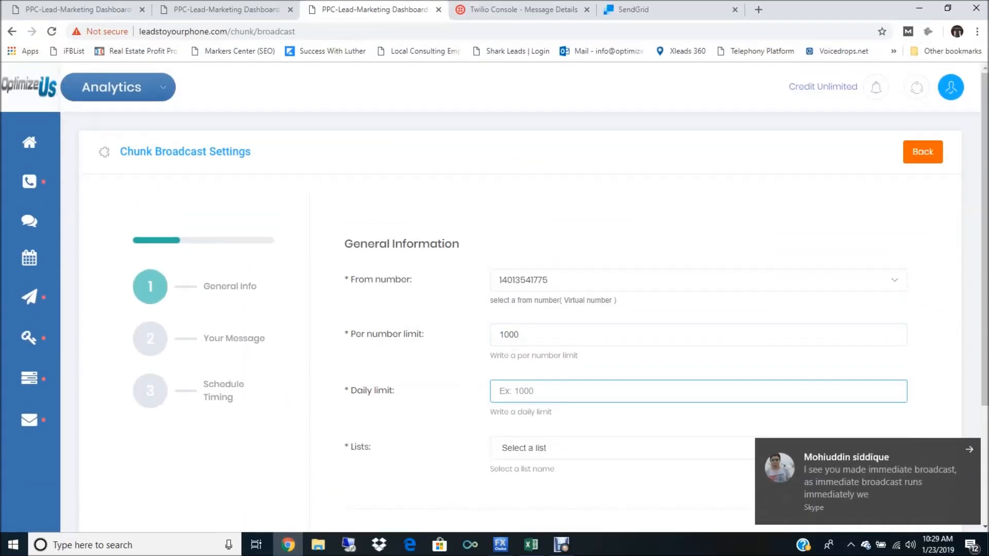
left_click(969, 449)
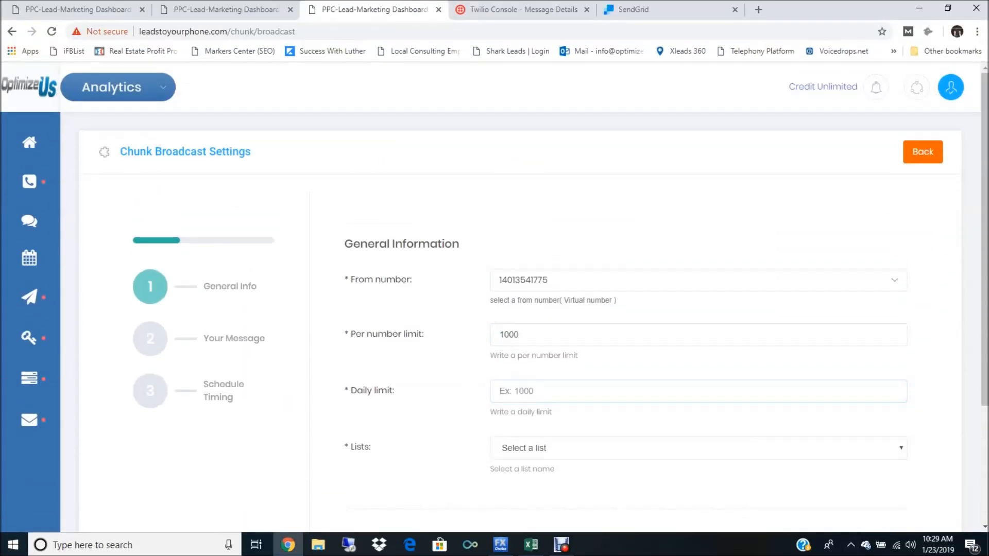
type("10")
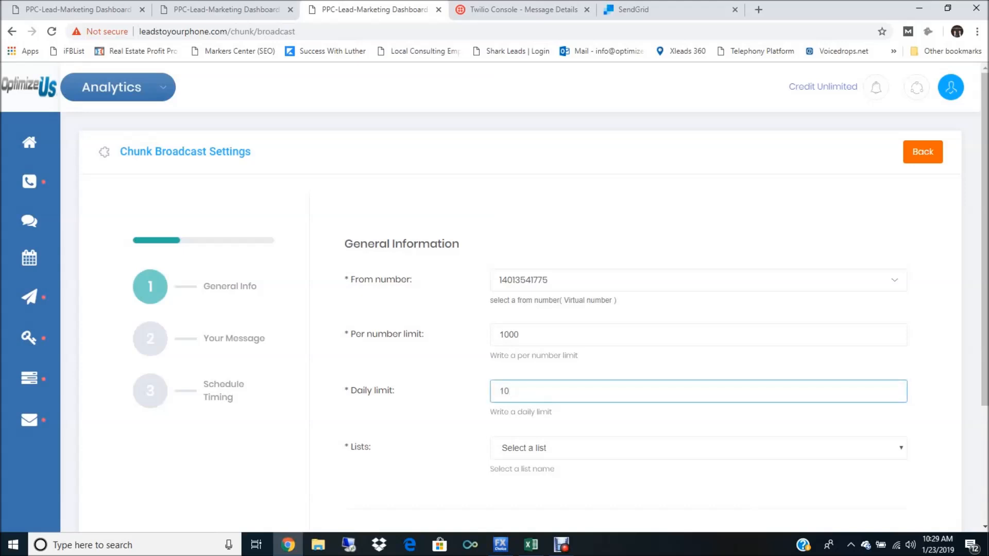
Step: Choose New Group as the chunk broadcast's list and continue to the message settings
left_click(698, 448)
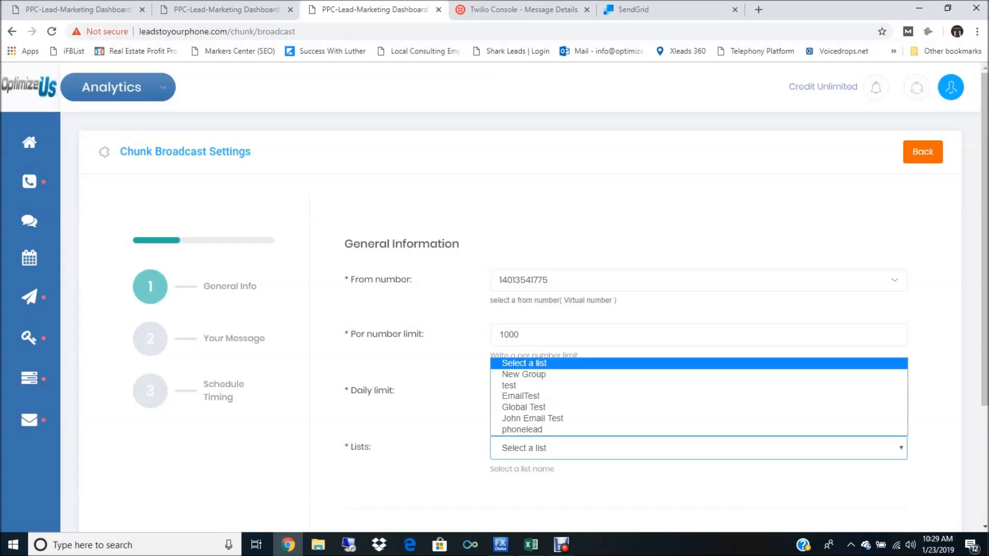
left_click(935, 401)
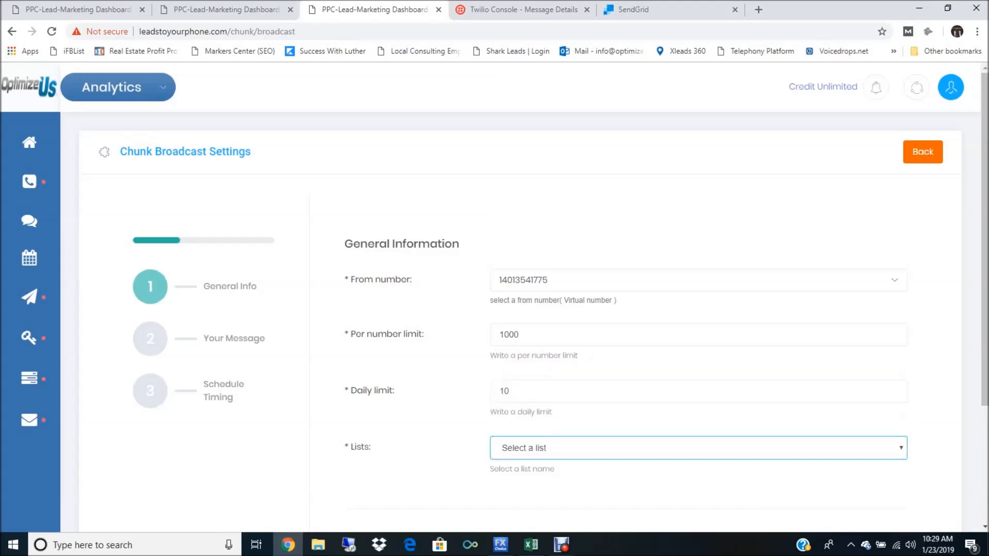
scroll(520, 309, "down", 2)
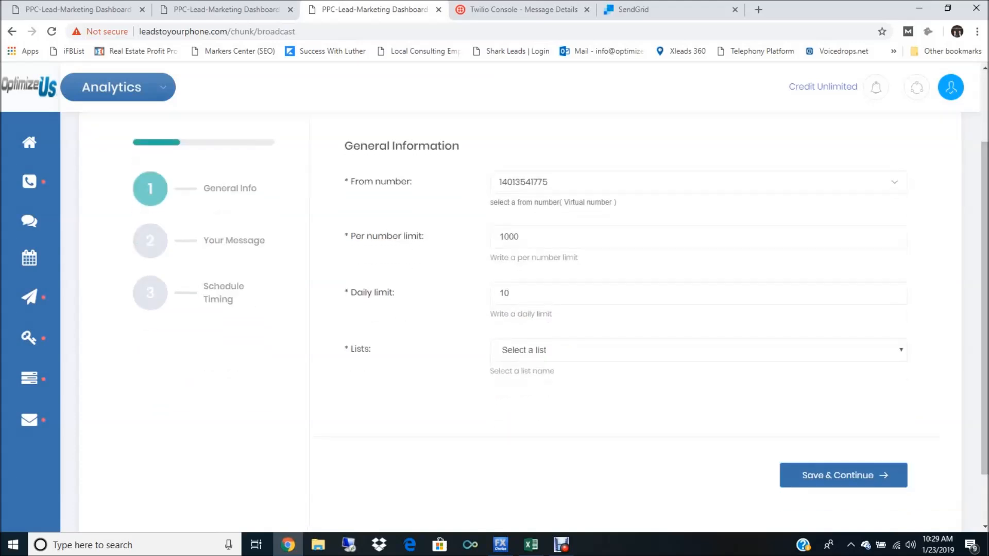
left_click(698, 351)
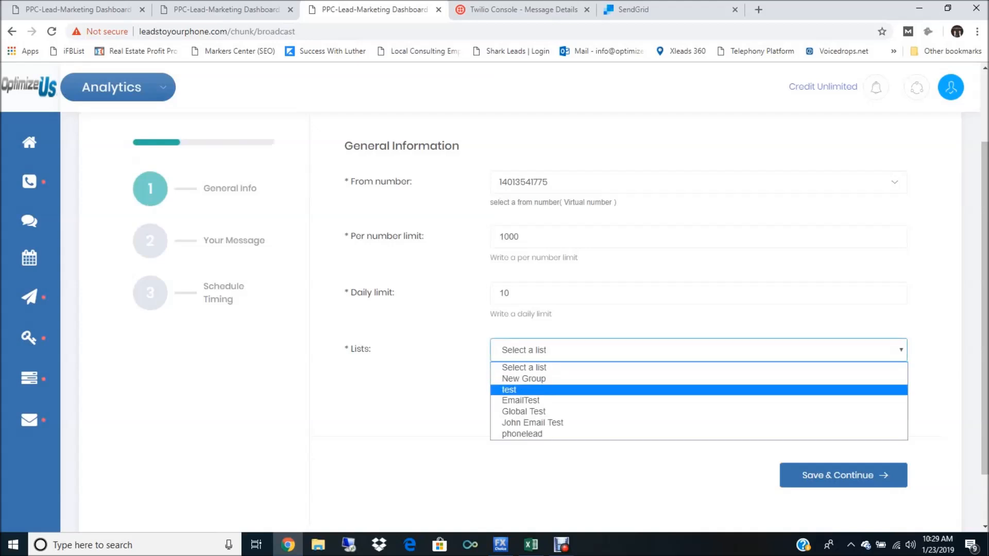
key("Return")
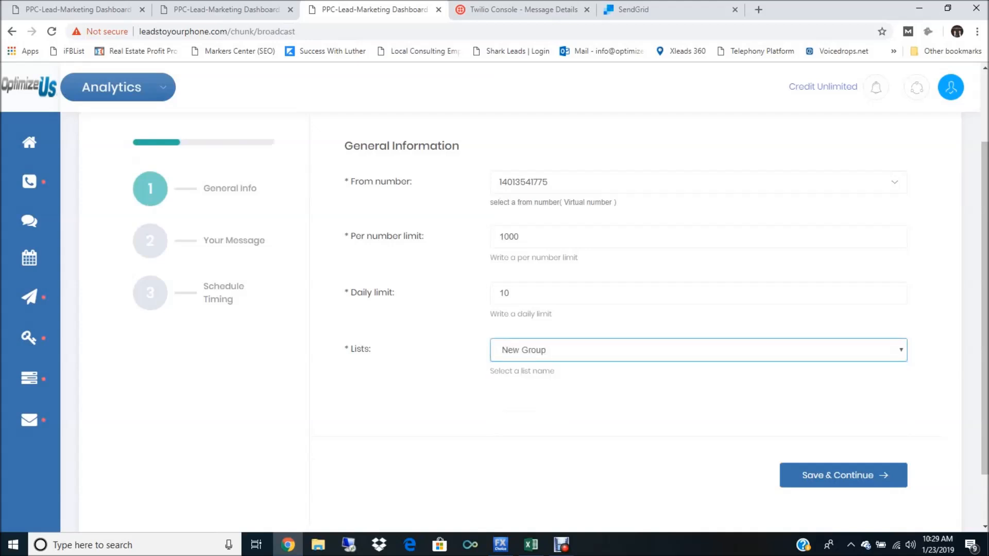
left_click(843, 476)
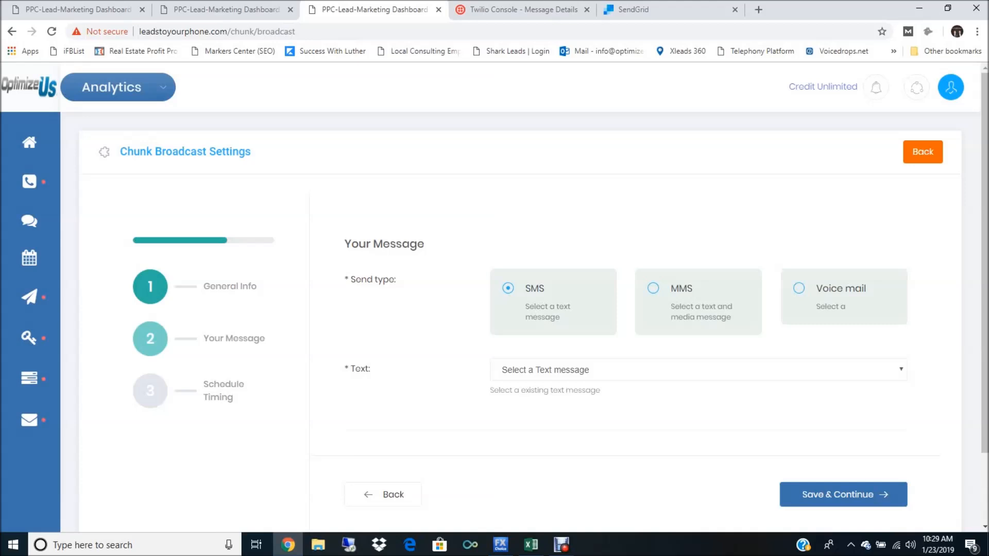
Step: Select the SmS test text message for the SMS send type and continue to the schedule settings
left_click(698, 369)
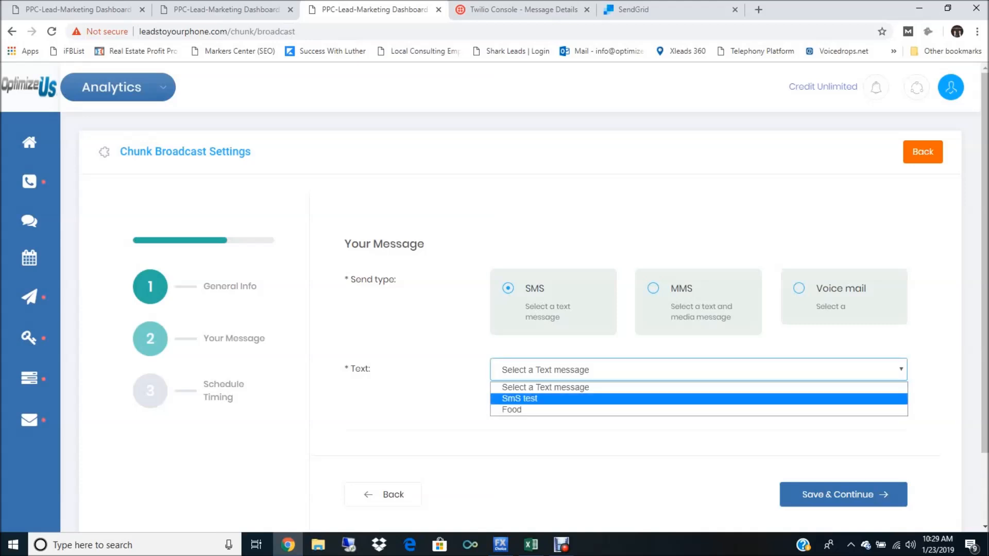
key("Return")
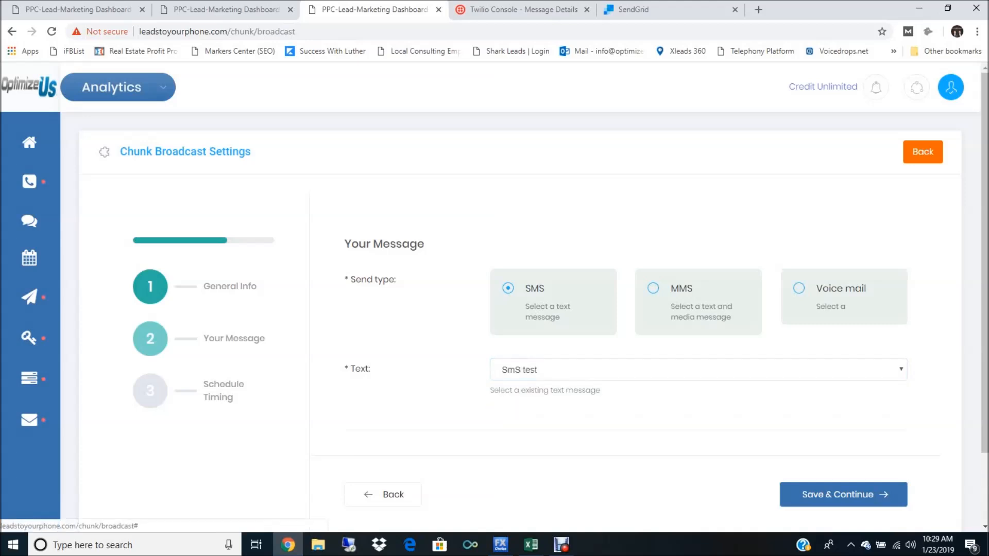
left_click(843, 494)
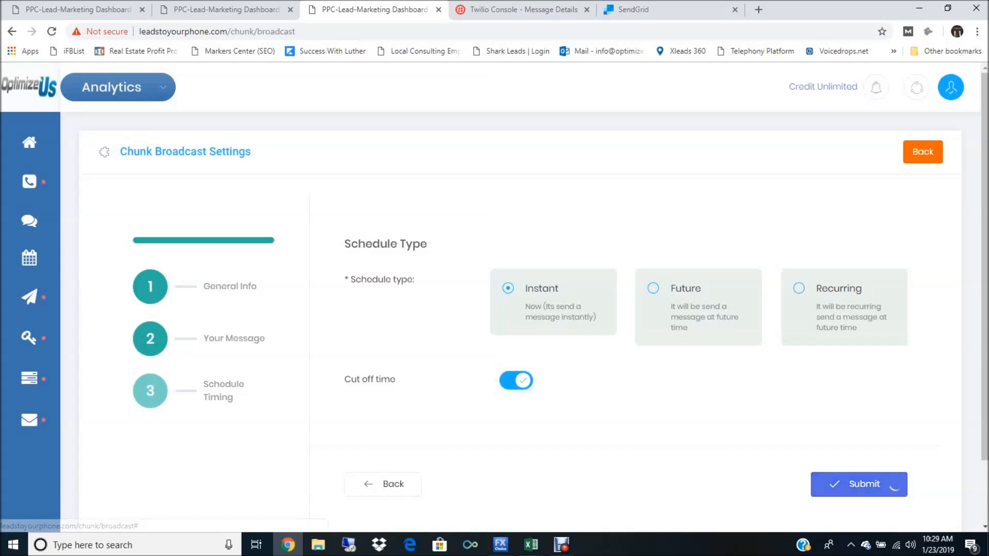
Step: Submit the chunk broadcast with the Instant schedule type and dismiss the processing confirmation
left_click(875, 485)
left_click(533, 364)
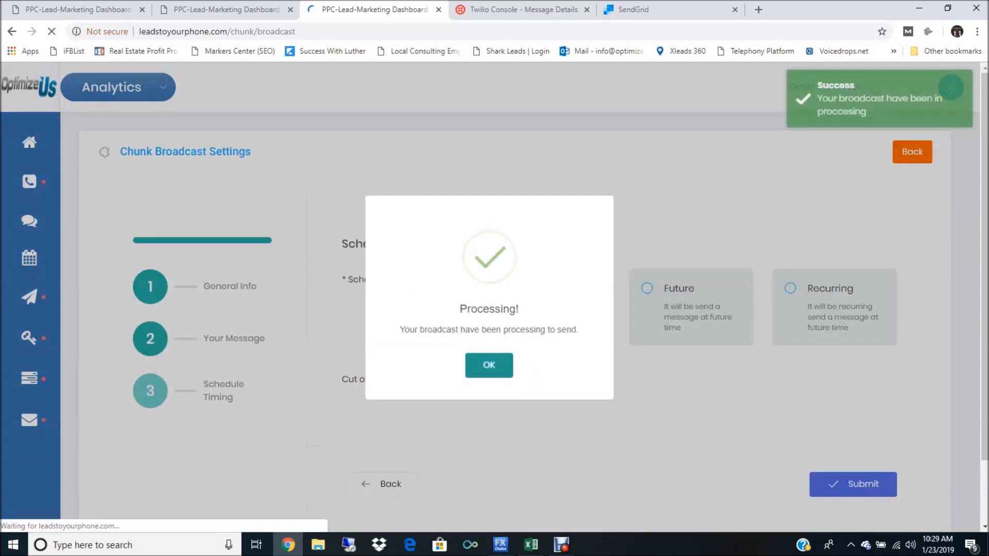
left_click(489, 365)
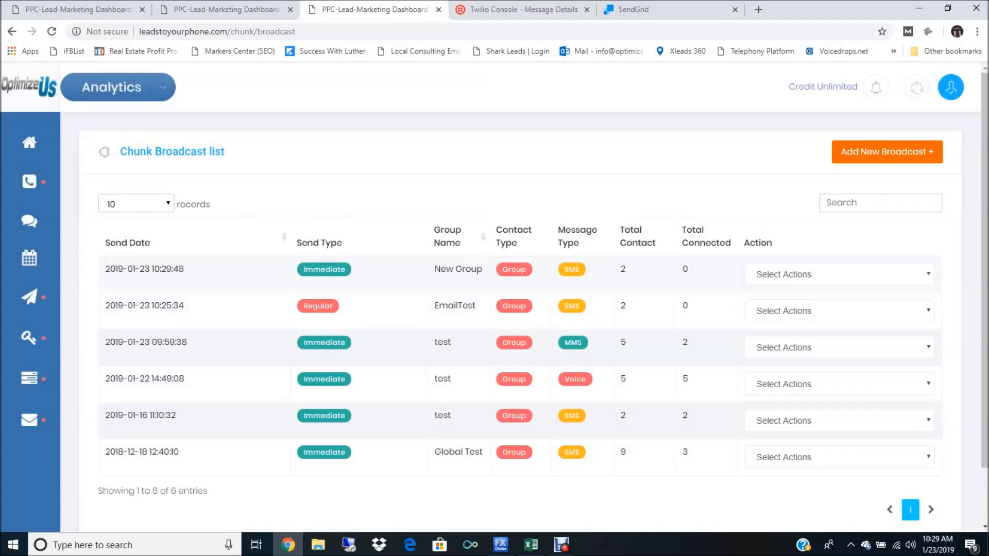
Step: View the details of the running EmailTest broadcast in the chunk broadcast schedule list, return to the list and stop that broadcast
mouse_move(30, 376)
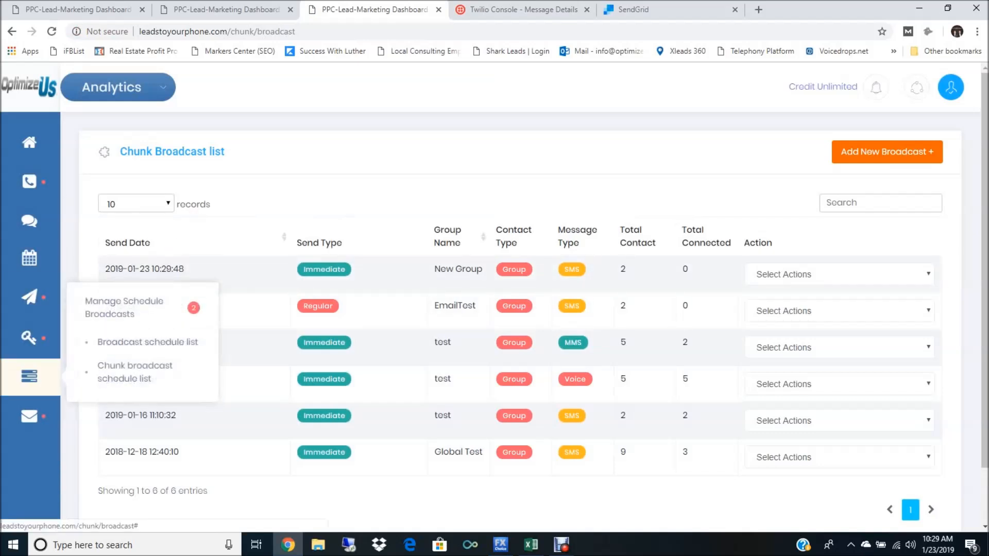
left_click(135, 372)
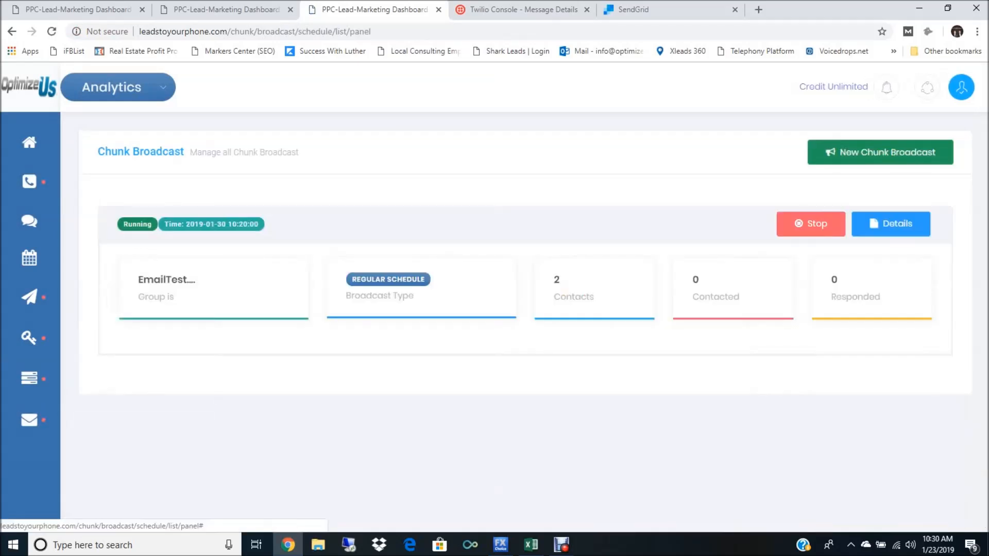
left_click(889, 224)
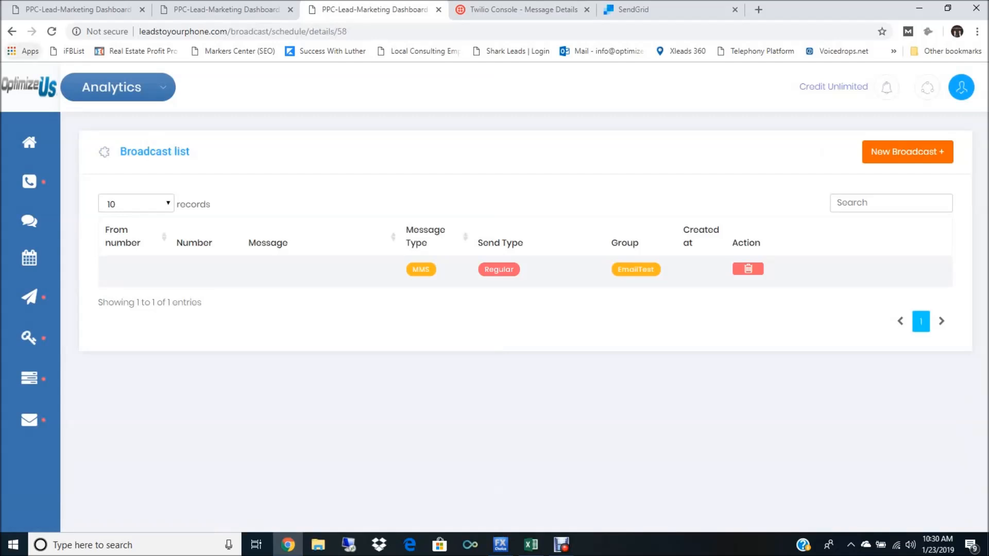
key("alt+Left")
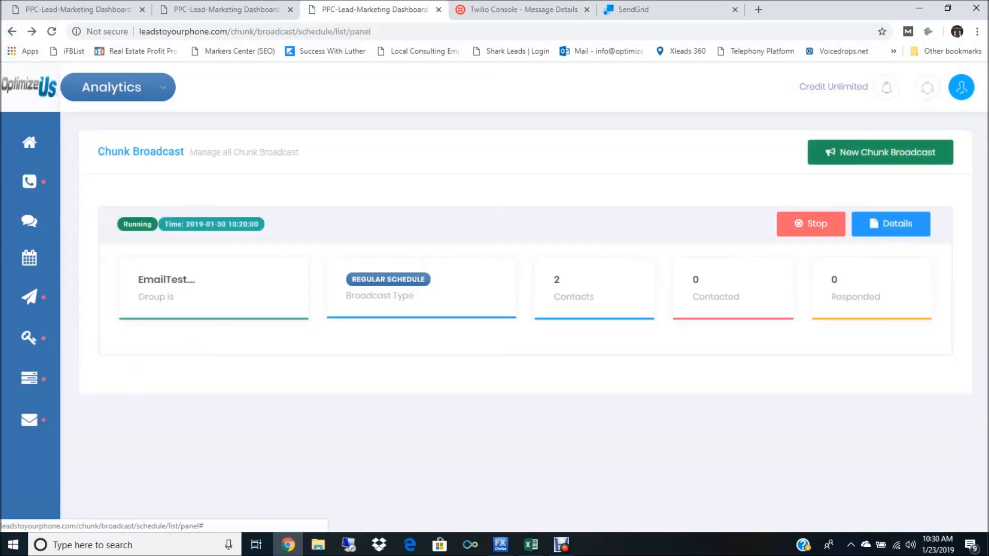
left_click(811, 224)
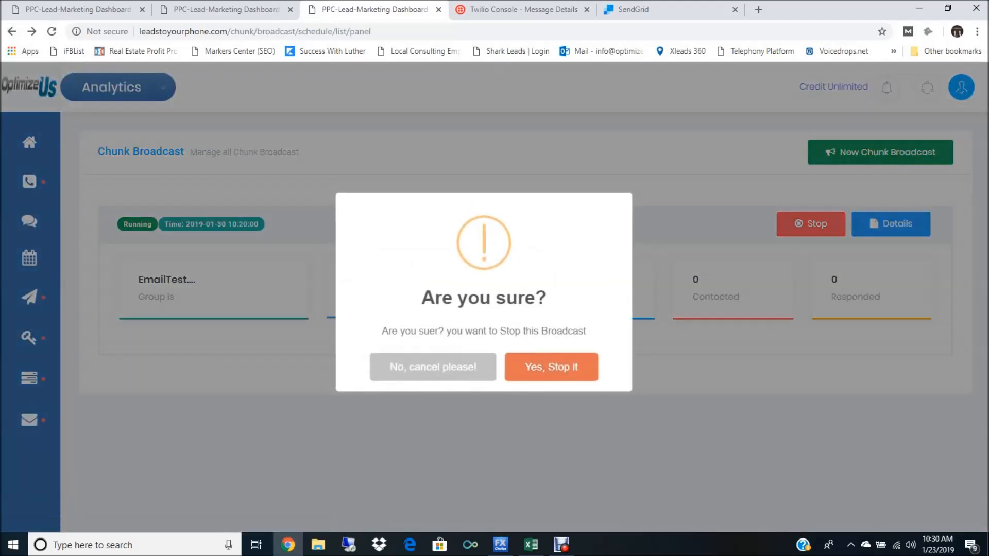
left_click(551, 368)
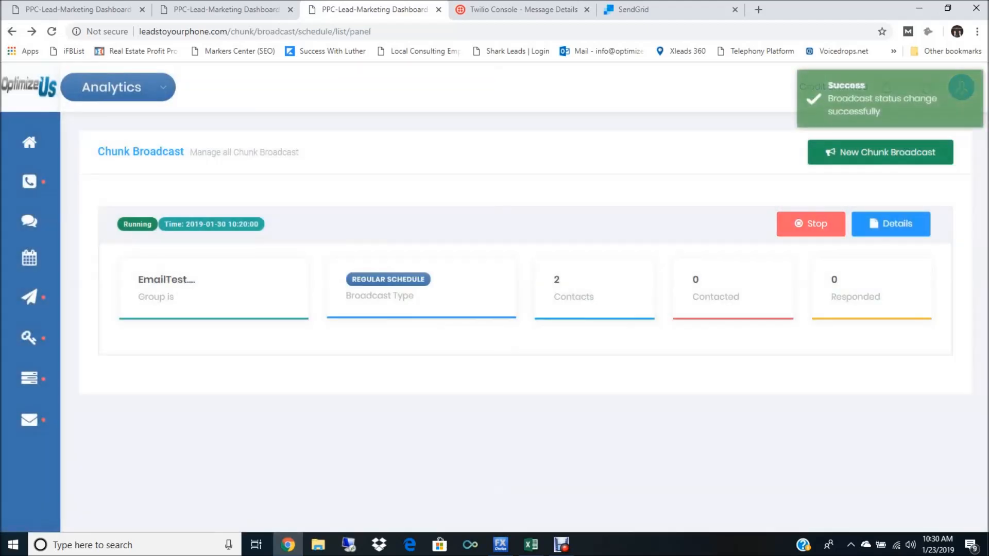
Step: Start a new email broadcast, choose EmailTest as its list and continue to the message settings
mouse_move(28, 335)
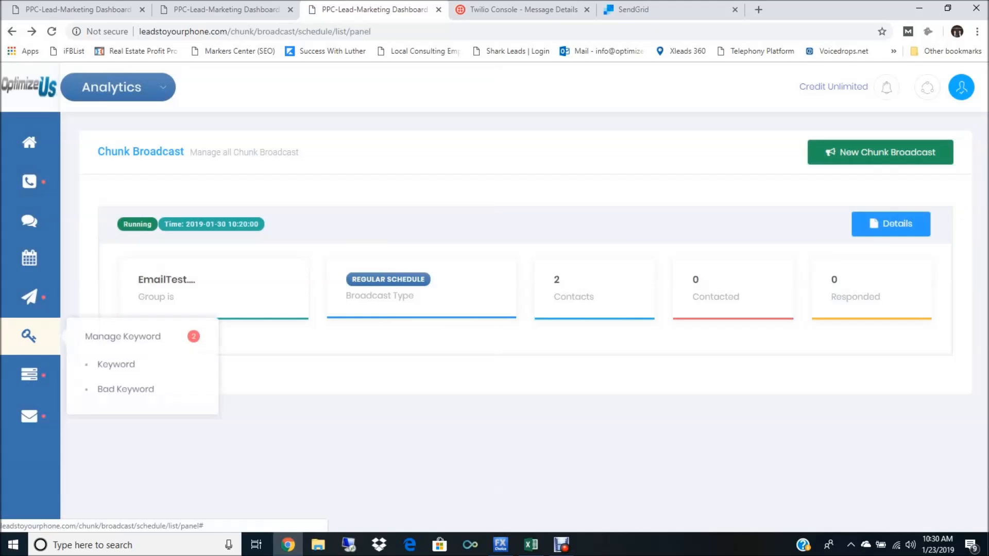
mouse_move(29, 296)
left_click(132, 294)
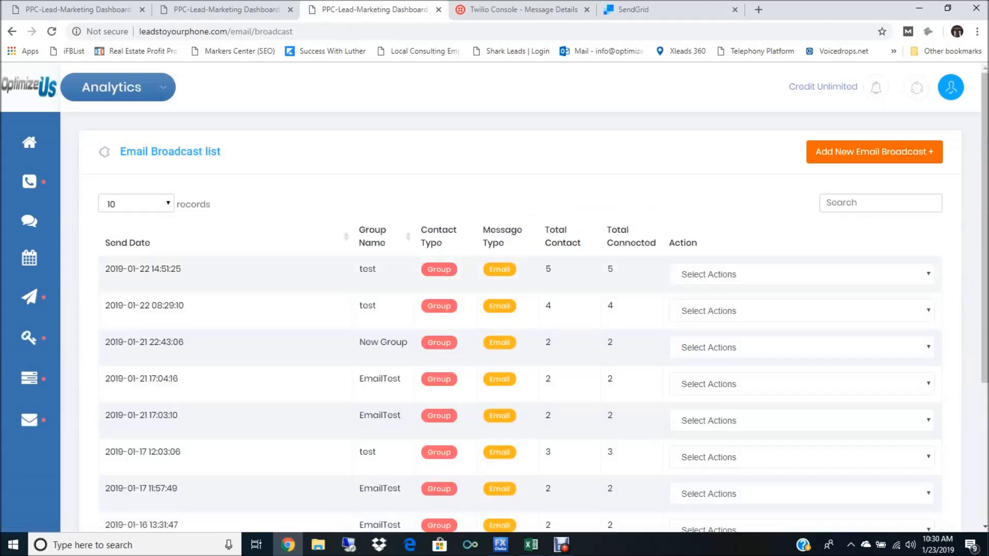
left_click(873, 152)
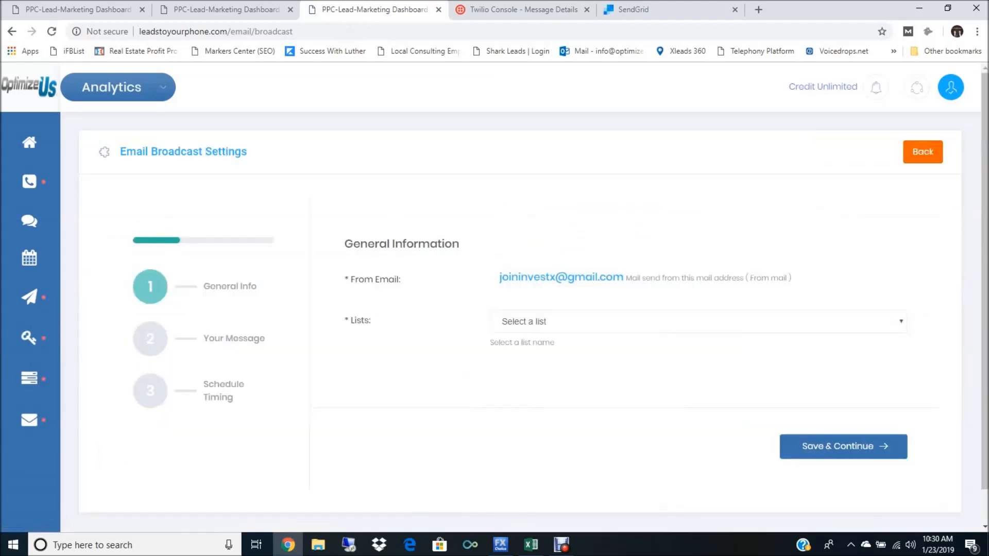
left_click(698, 322)
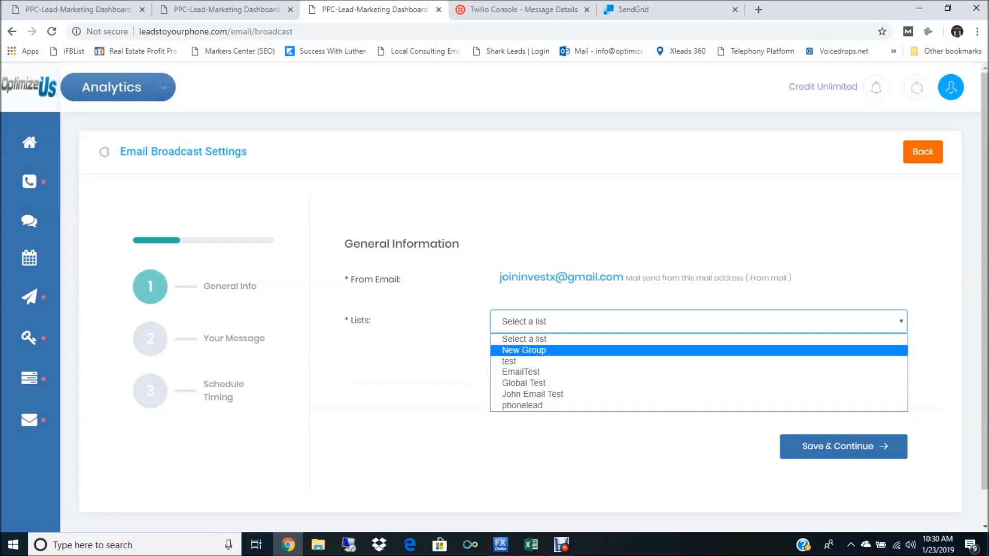
left_click(521, 371)
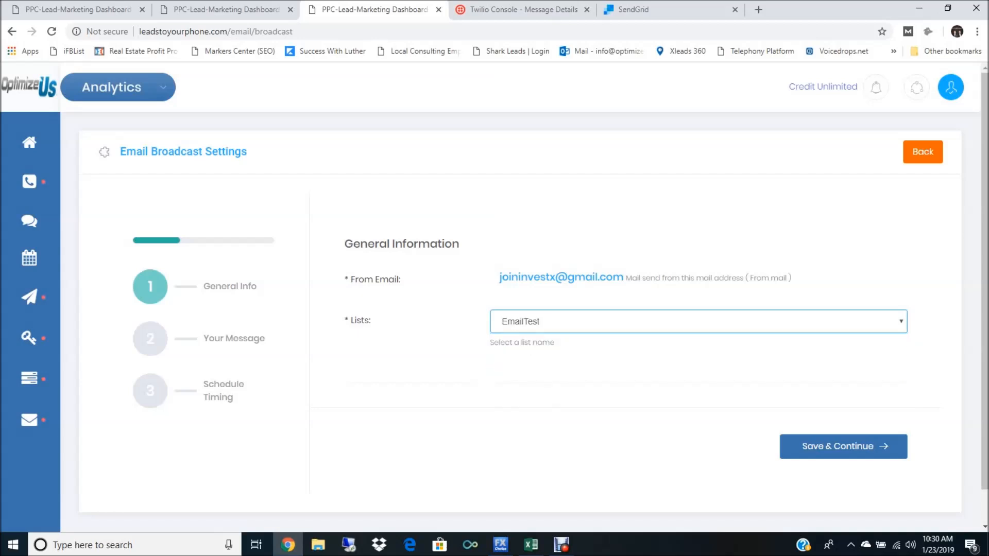
left_click(843, 446)
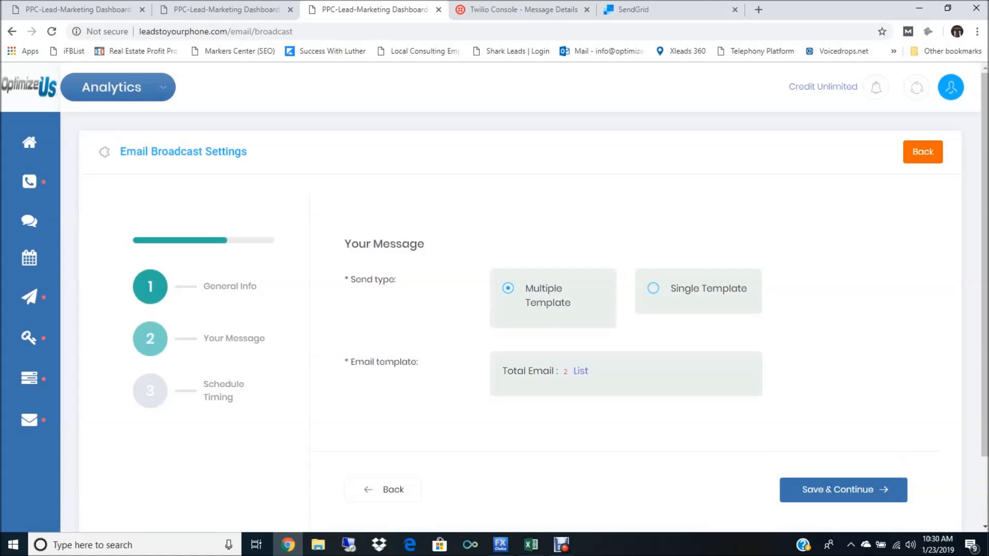
Step: Set the email send type to Single Template with "Earn 5% profit on us this week?" and continue to the schedule settings
left_click(653, 288)
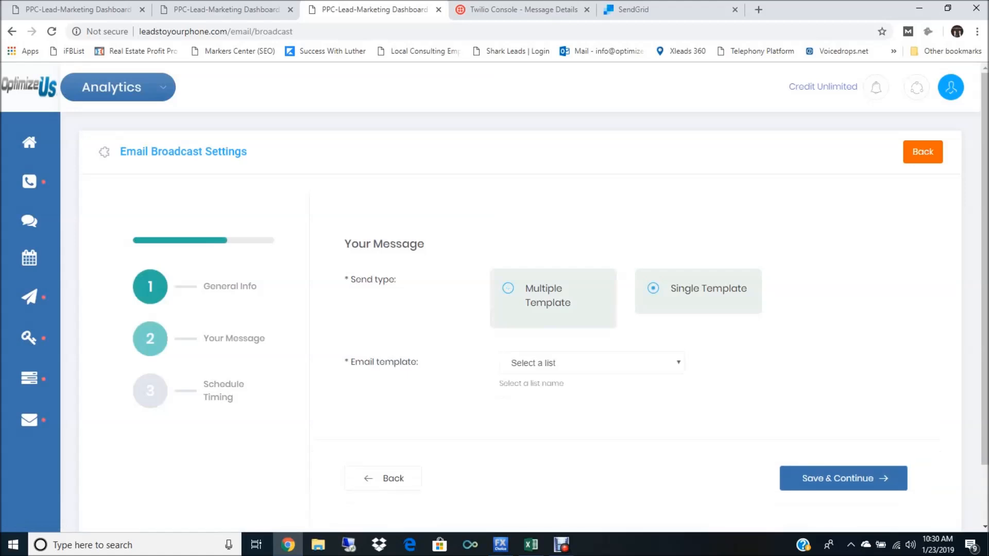
left_click(592, 363)
left_click(591, 381)
left_click(508, 288)
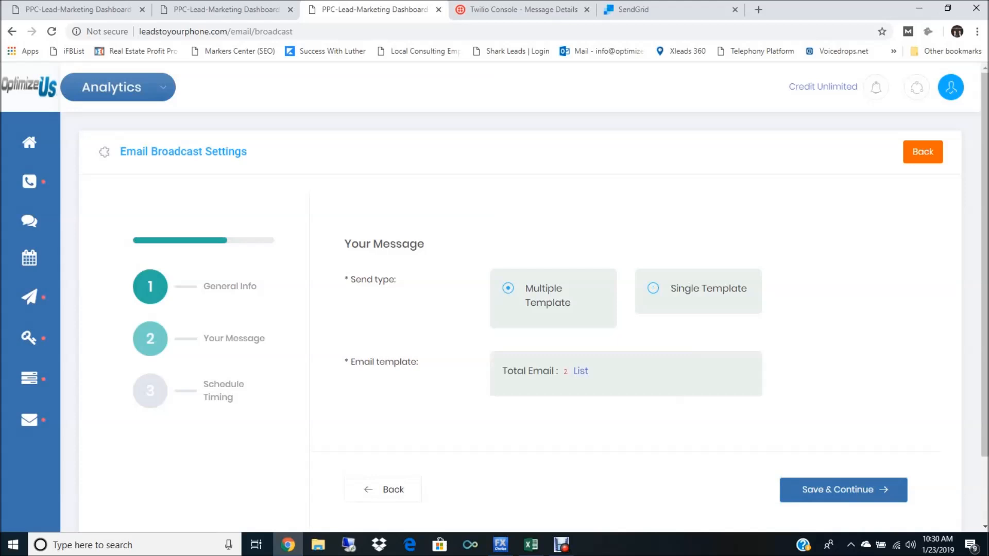
left_click(653, 289)
left_click(593, 363)
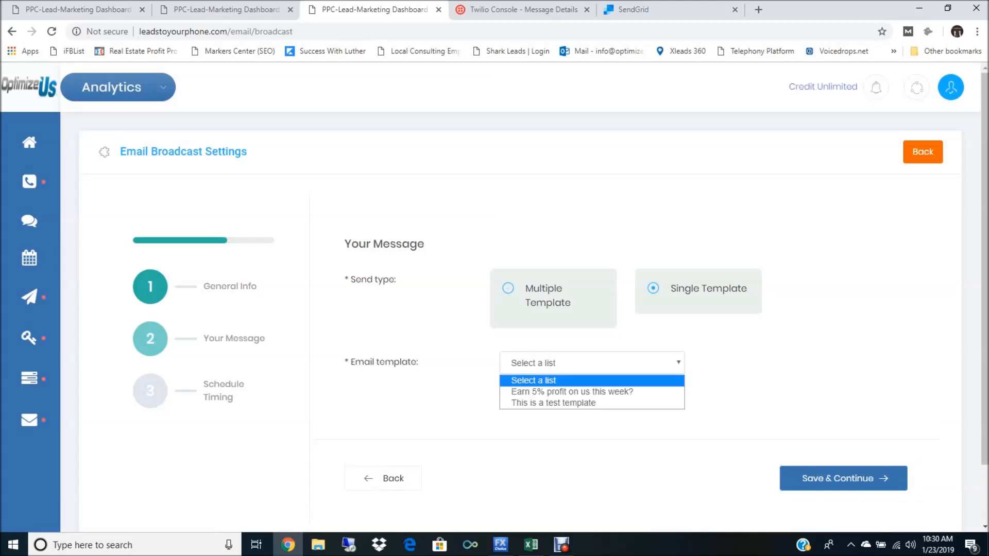
left_click(572, 392)
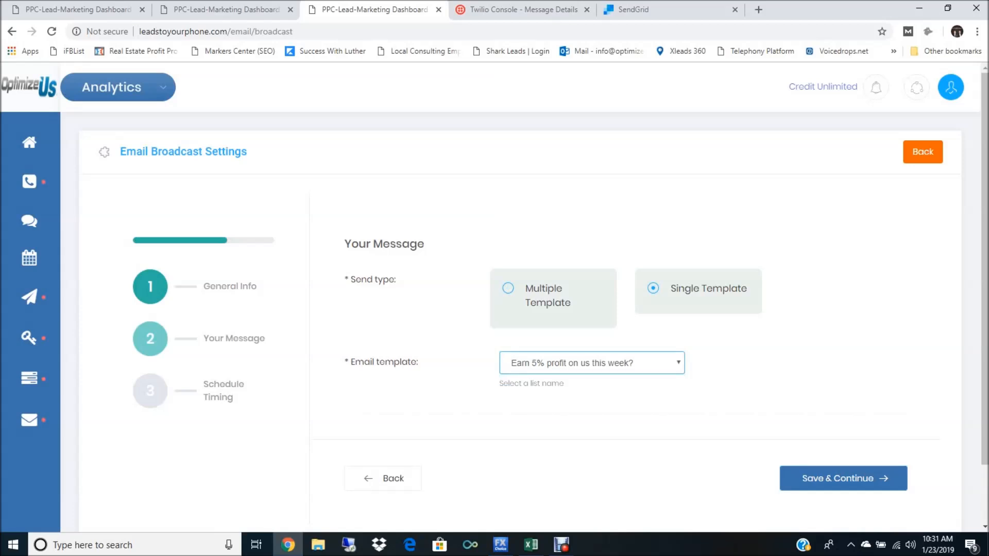
left_click(842, 478)
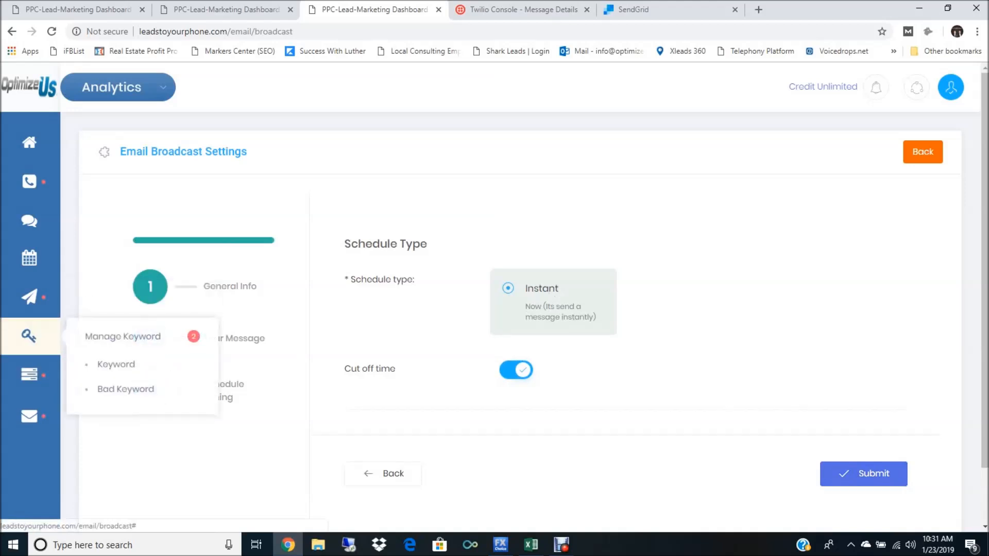
Step: Open the keyword list, leaving the email broadcast unsubmitted, and start a new keyword named CAR
mouse_move(30, 377)
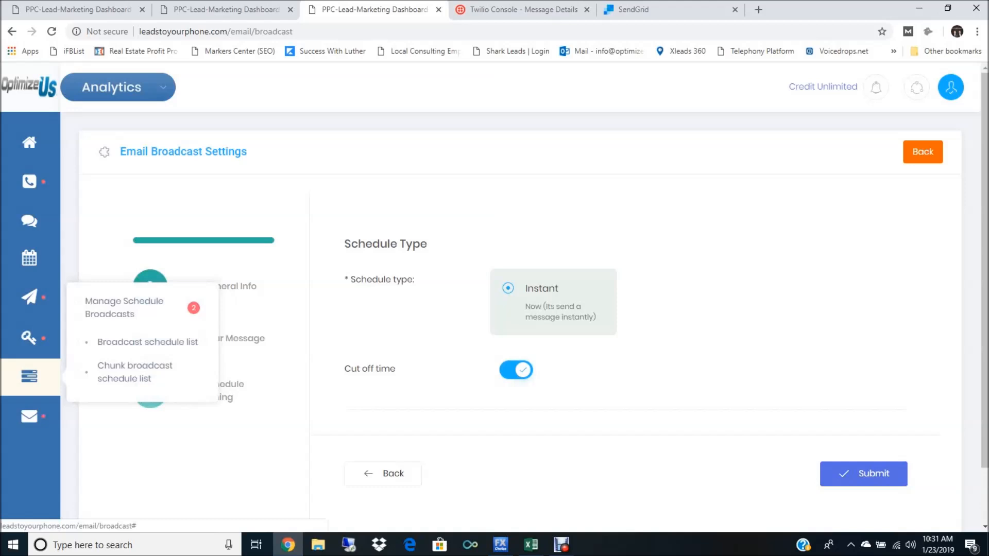
mouse_move(29, 337)
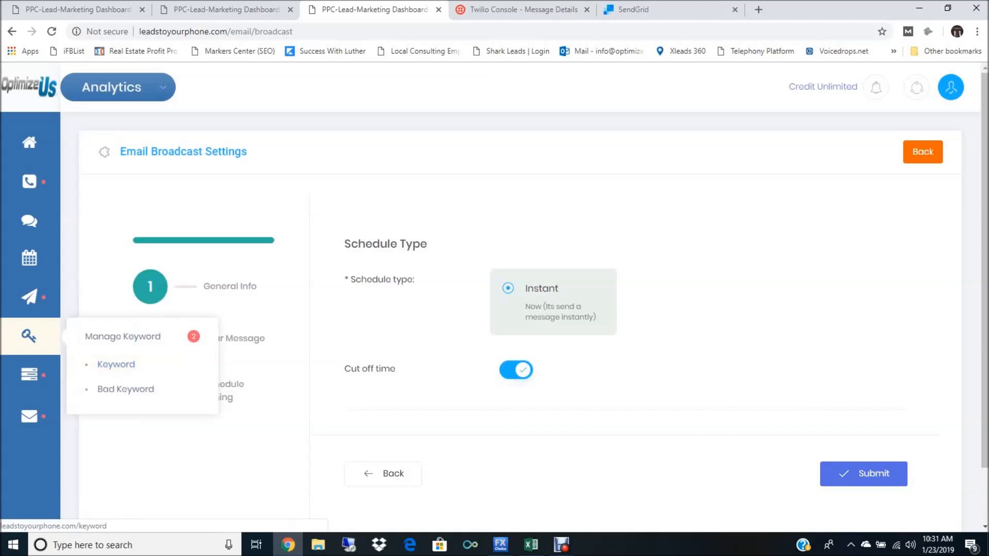
left_click(115, 364)
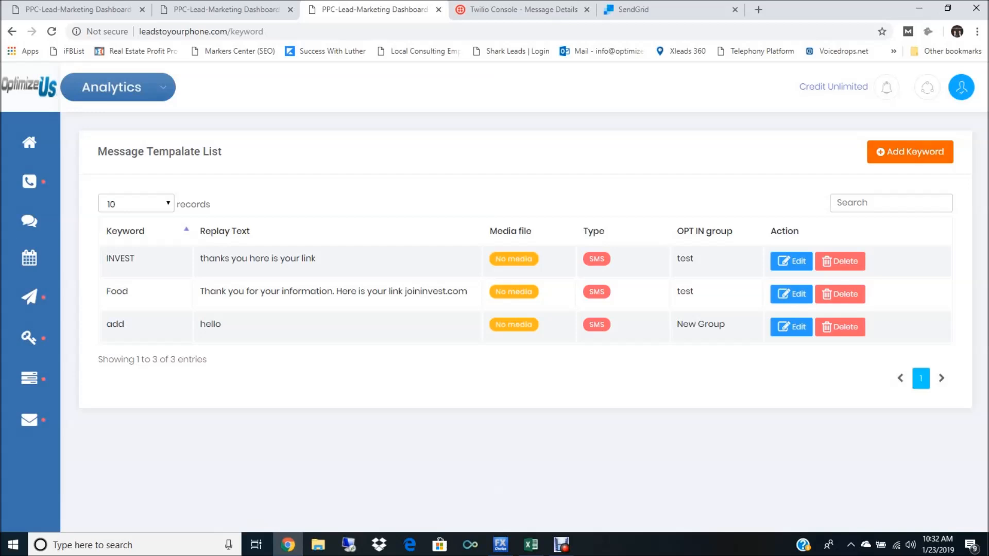
left_click(909, 151)
left_click(379, 222)
left_click(638, 350)
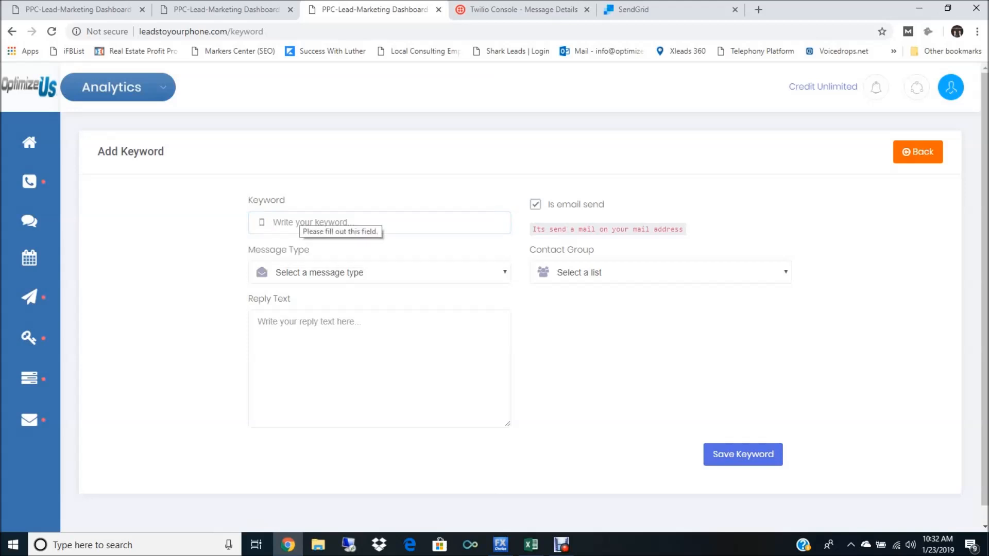
left_click(283, 218)
type("f")
key("BackSpace")
type("CAR")
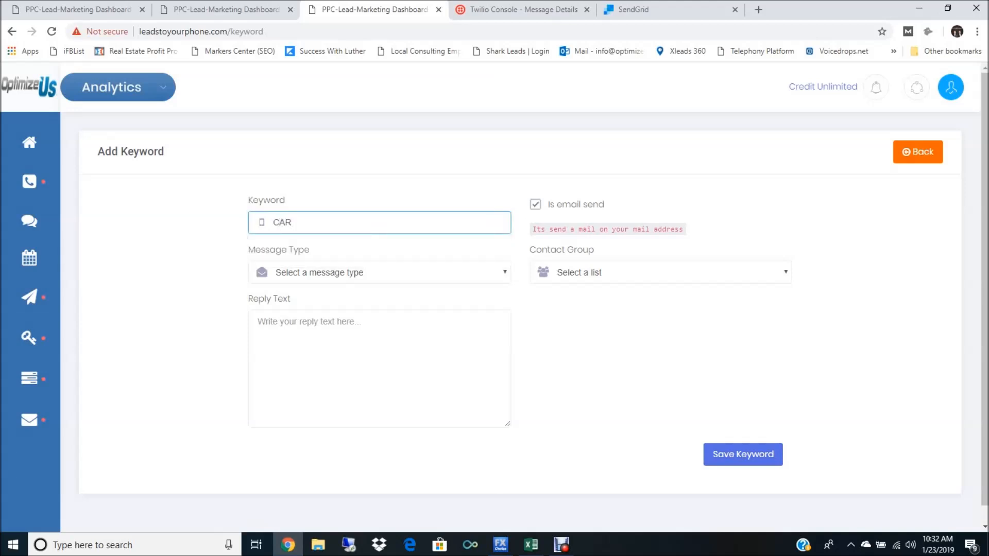
key("Tab")
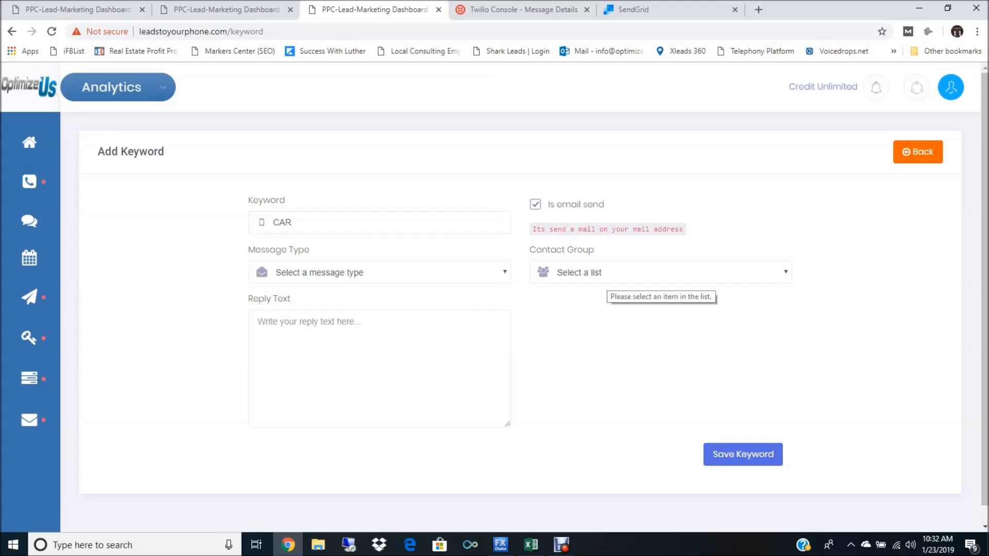
left_click(607, 275)
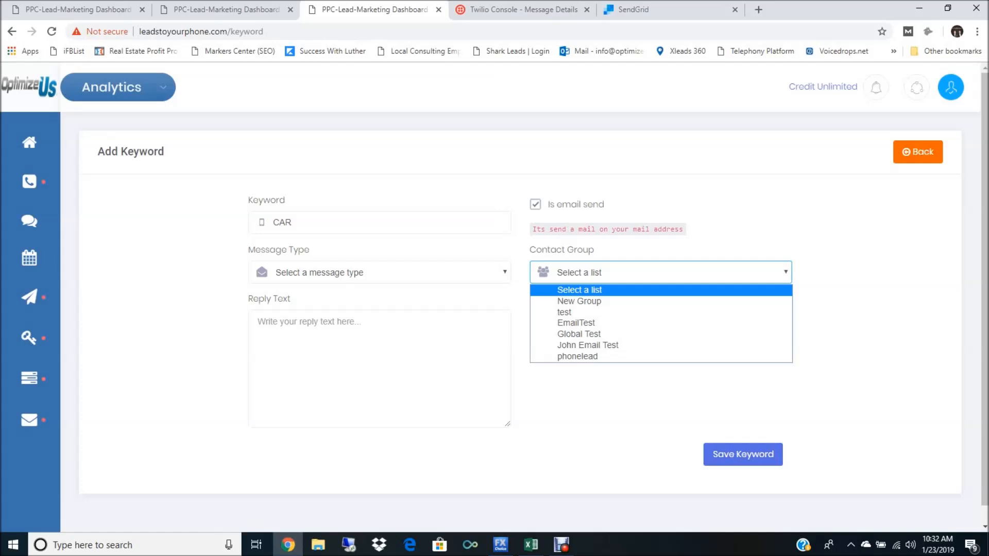
key("Down")
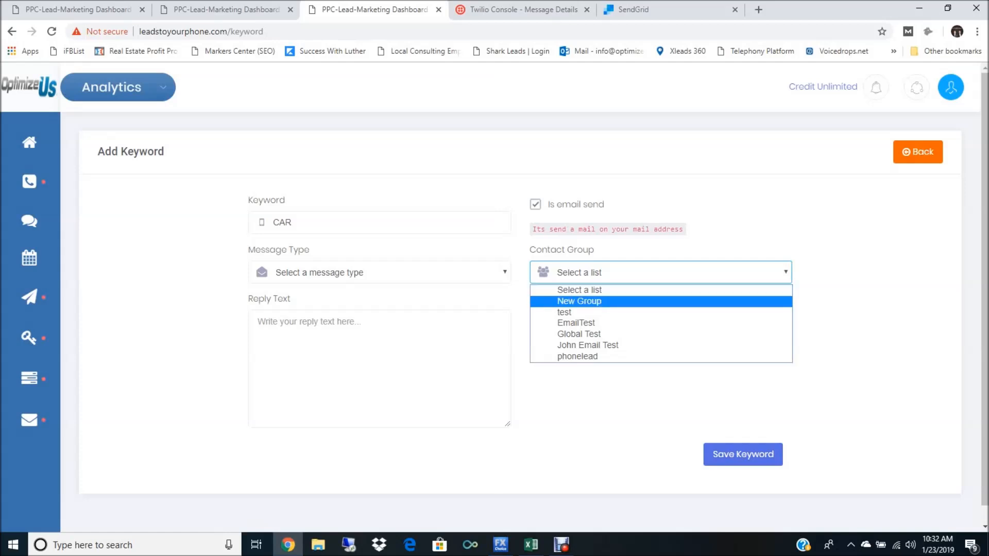
left_click(355, 350)
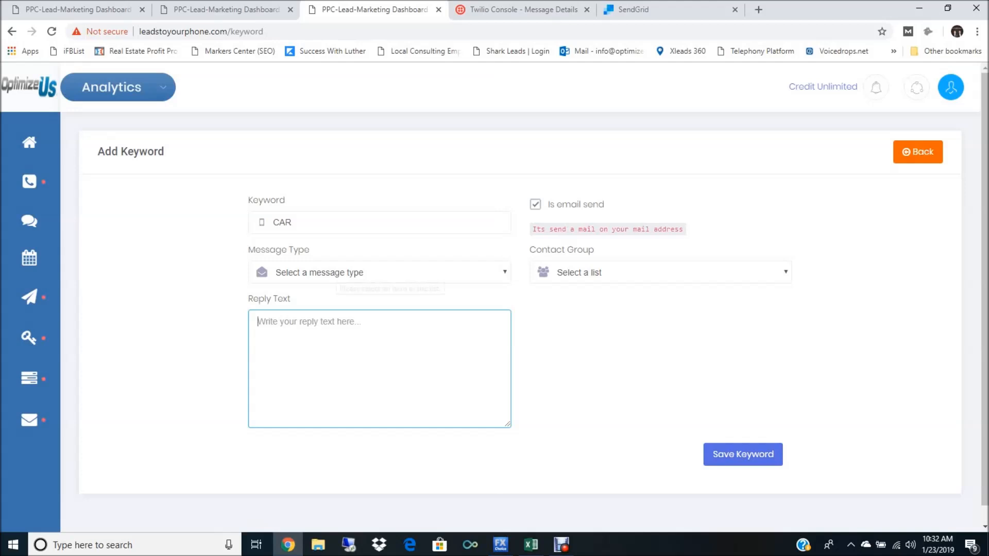
Step: Set the CAR keyword's message type to SMS
left_click(374, 273)
key("Down")
key("Return")
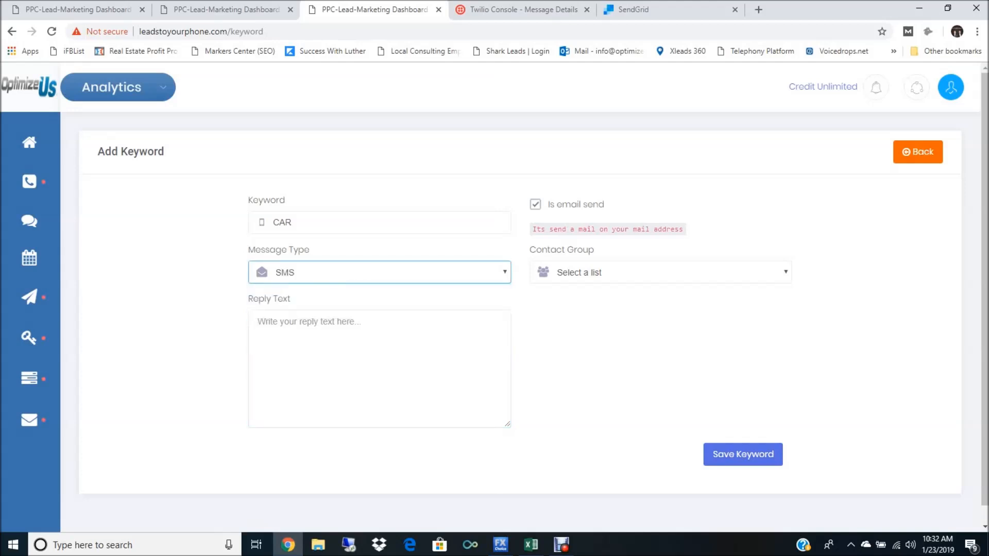
Step: Enter "Thank you for the text, here is your coupon" as the CAR keyword's reply text
left_click(356, 350)
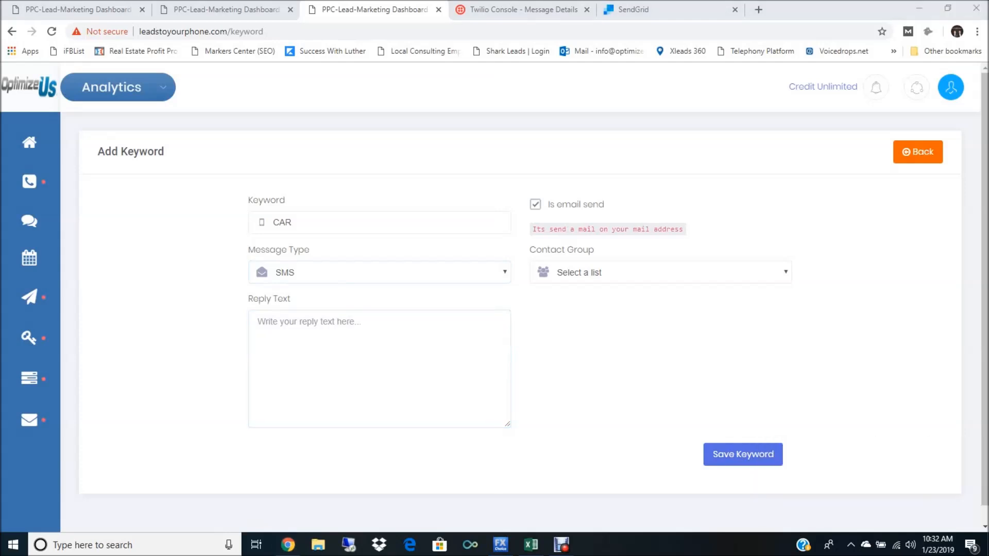
type("THank")
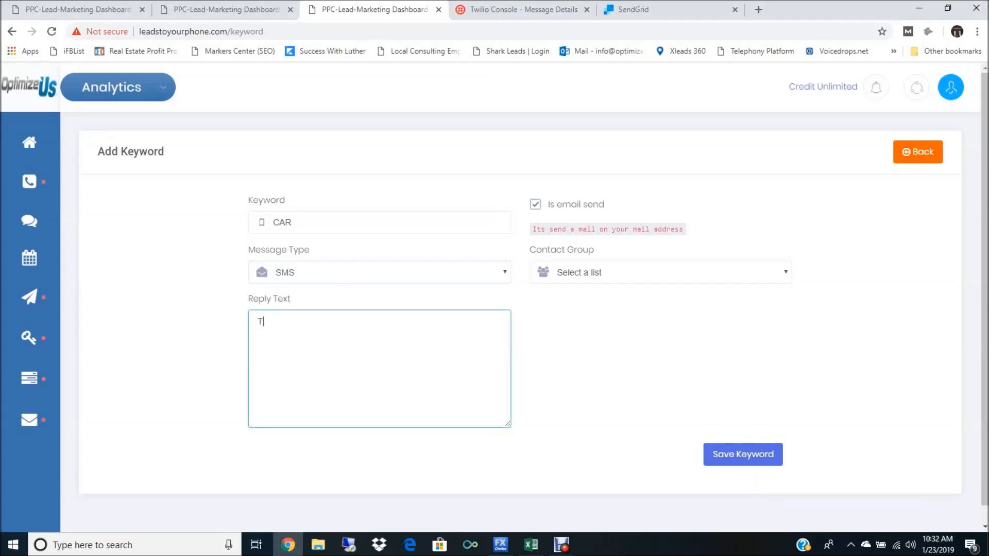
key("BackSpace")
key("BackSpace")
key("BackSpace")
key("BackSpace")
type("hank you for the text , here")
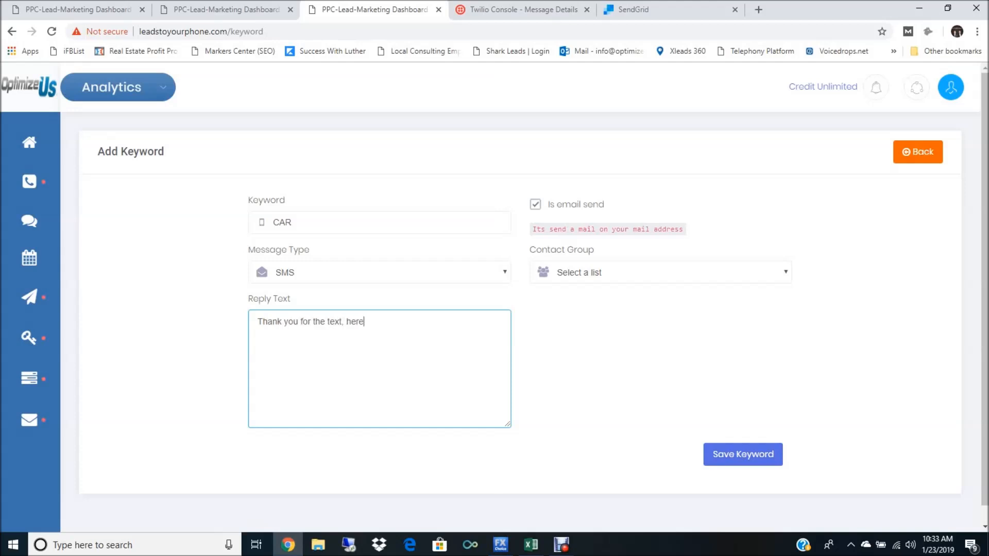
type(" is your coupo")
key("BackSpace")
type("on")
key("Tab")
Step: Assign the CAR keyword to the New Group contact group and save the keyword
left_click(660, 273)
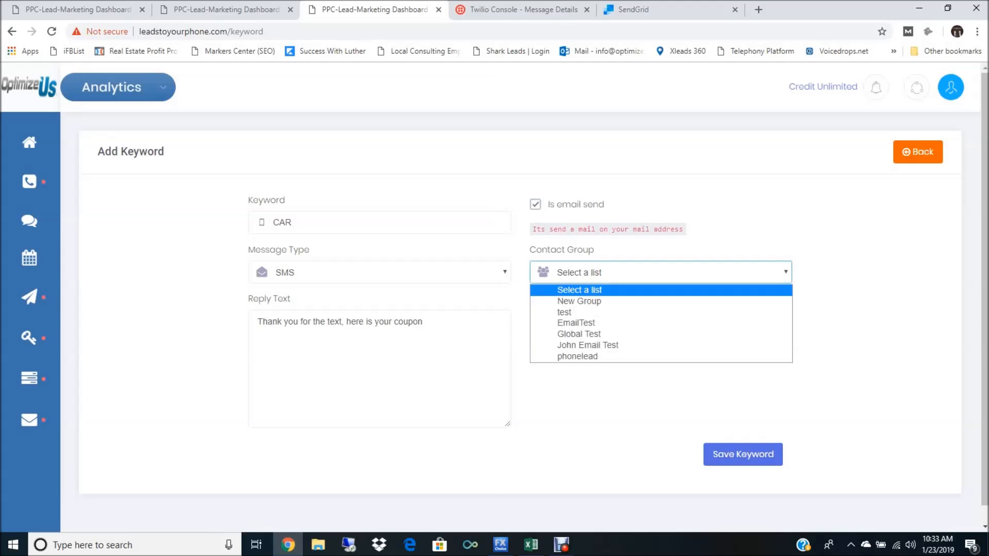
key("Escape")
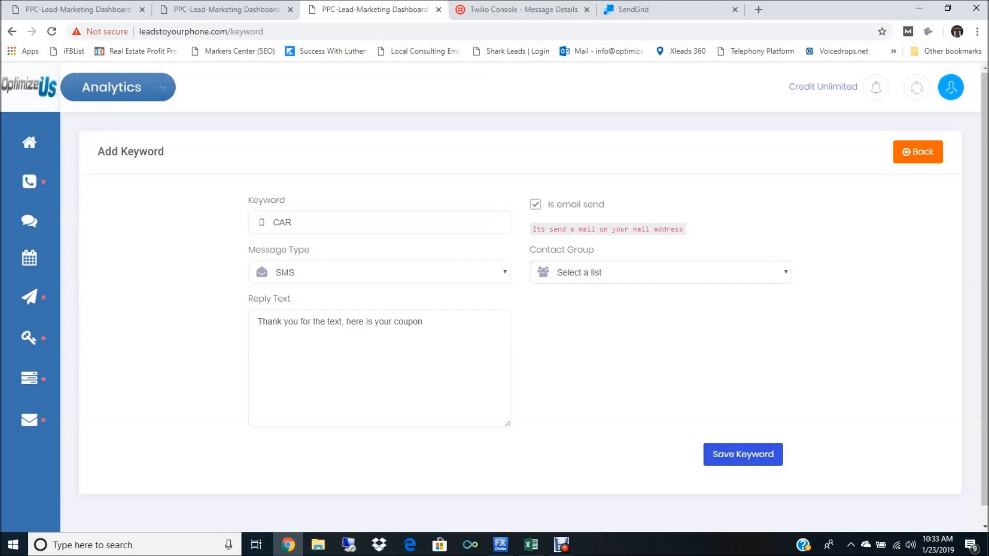
left_click(661, 272)
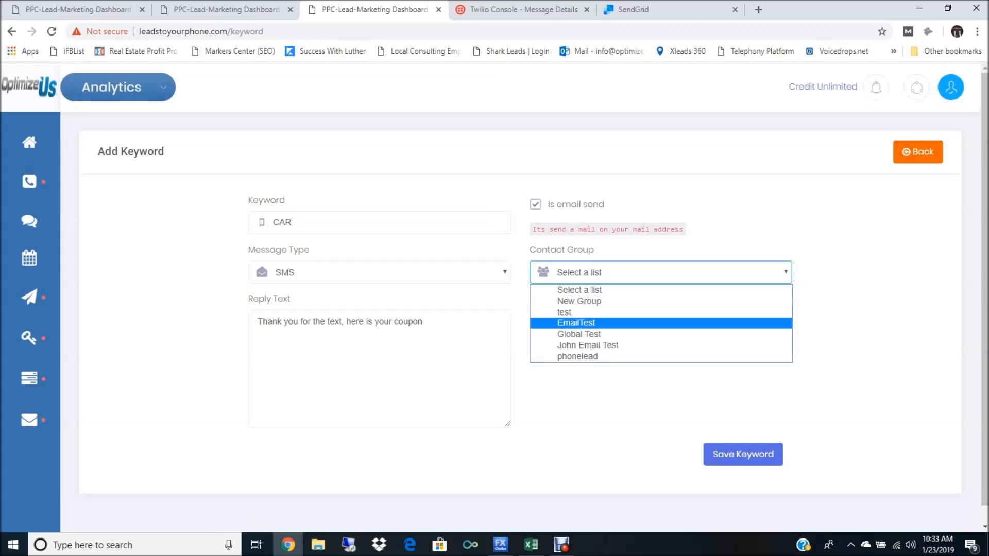
left_click(579, 302)
left_click(743, 454)
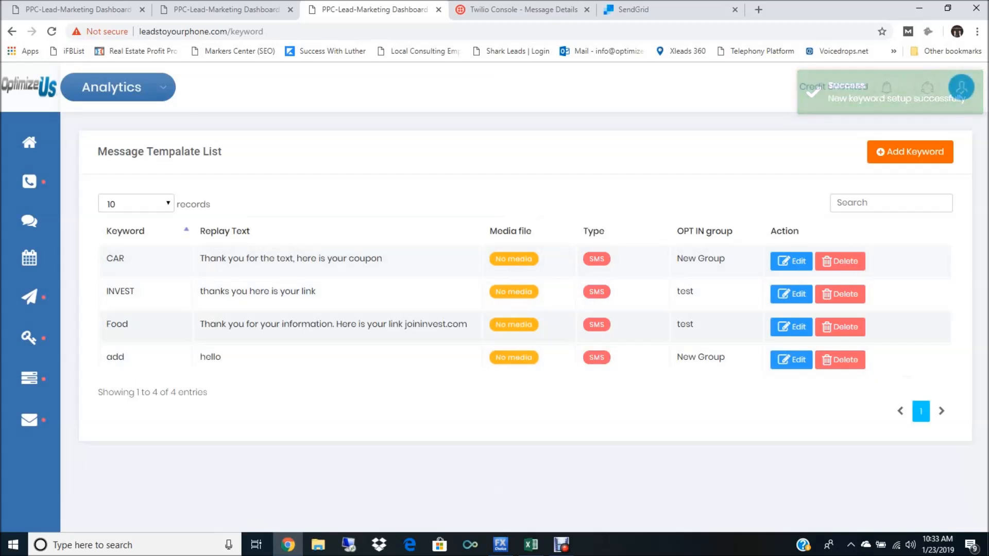
Step: Review the reply text and opt-in group of the CAR entry in the keyword list
triple_click(291, 258)
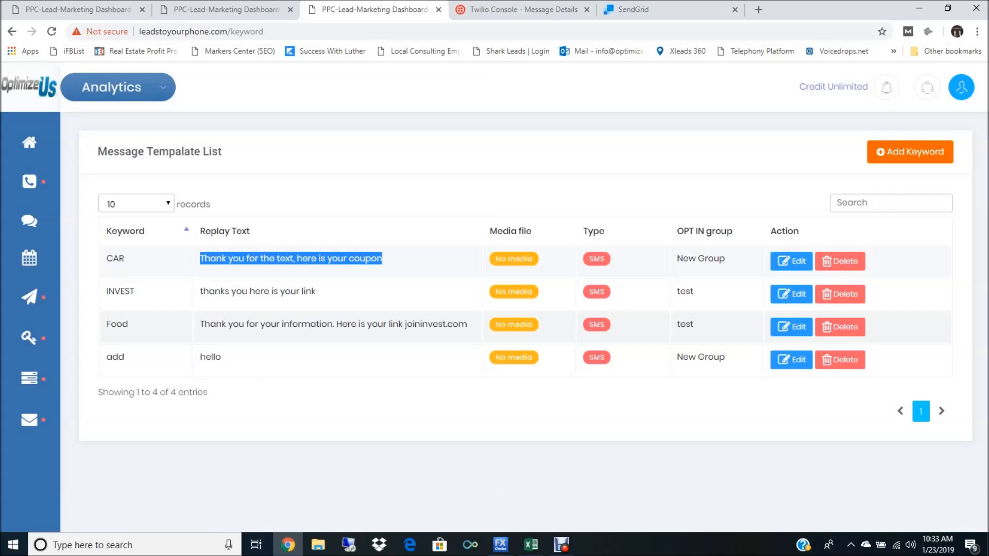
left_click(291, 258)
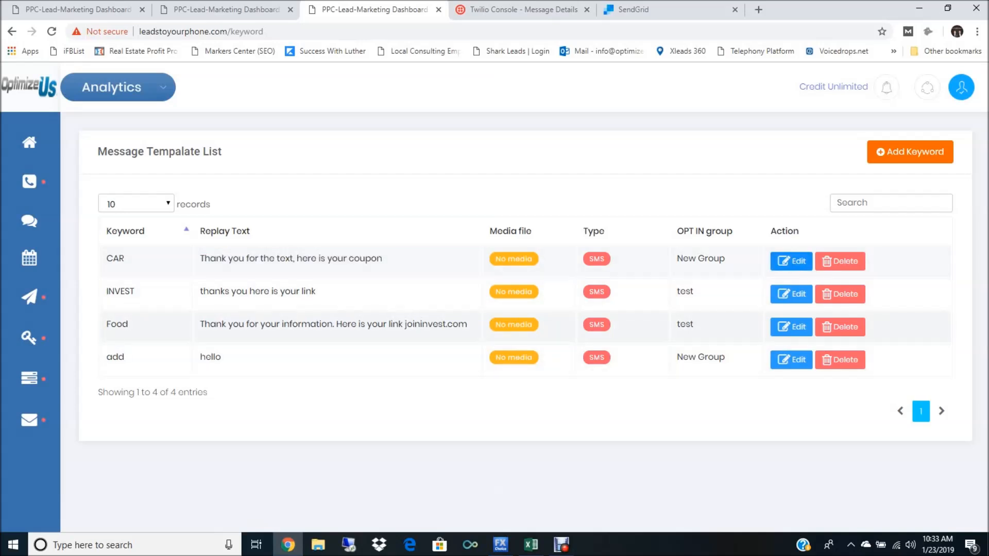
left_click_drag(676, 259, 726, 259)
left_click(727, 260)
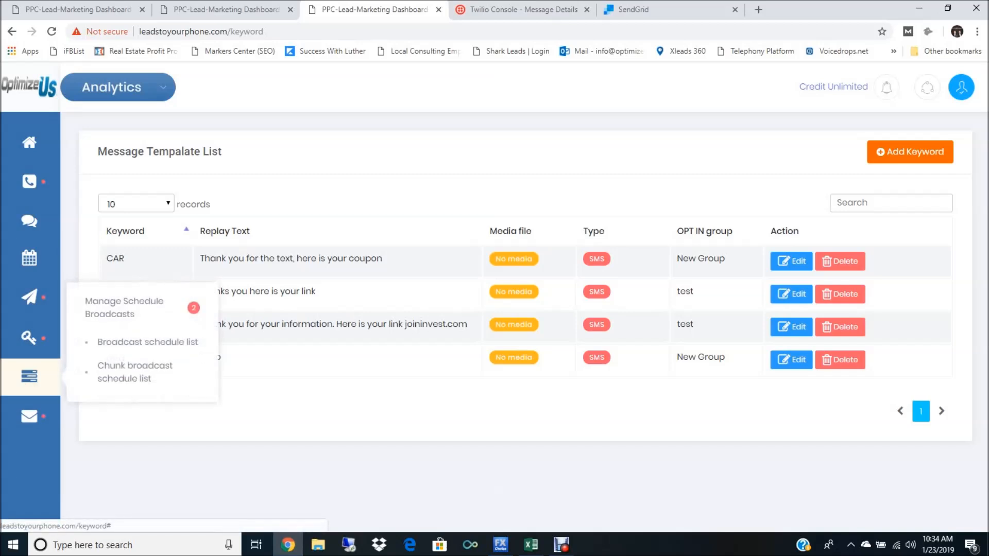
Step: Open the list of bad keywords
mouse_move(29, 418)
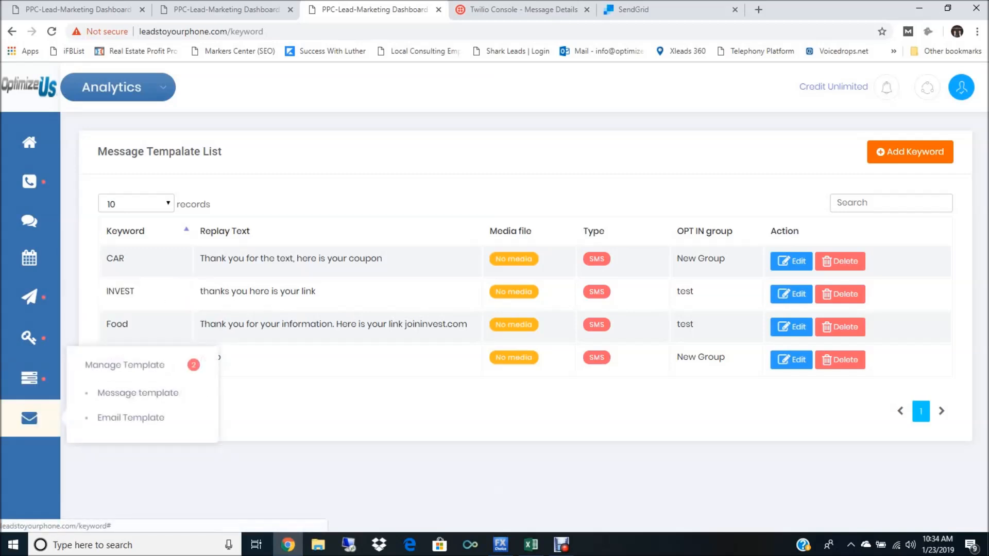
mouse_move(30, 336)
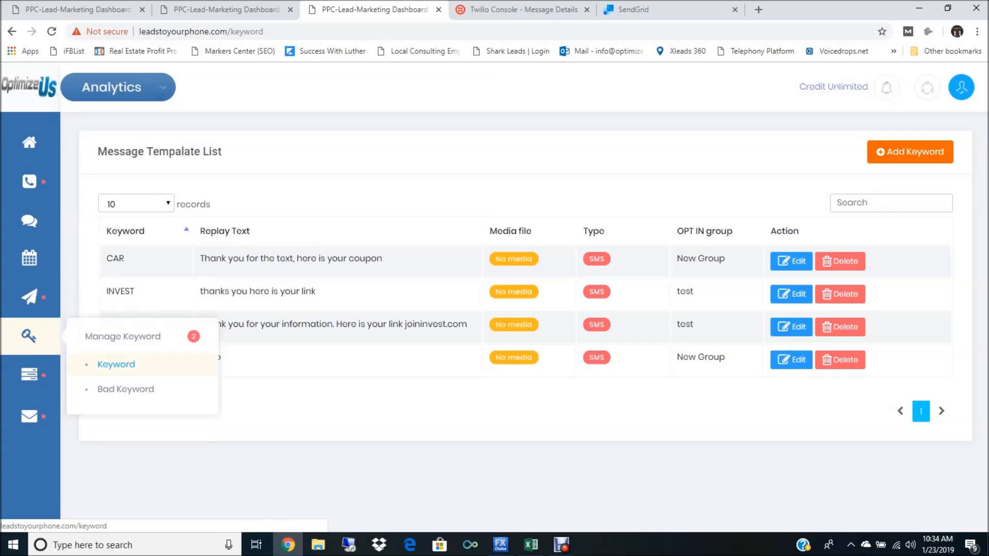
left_click(126, 390)
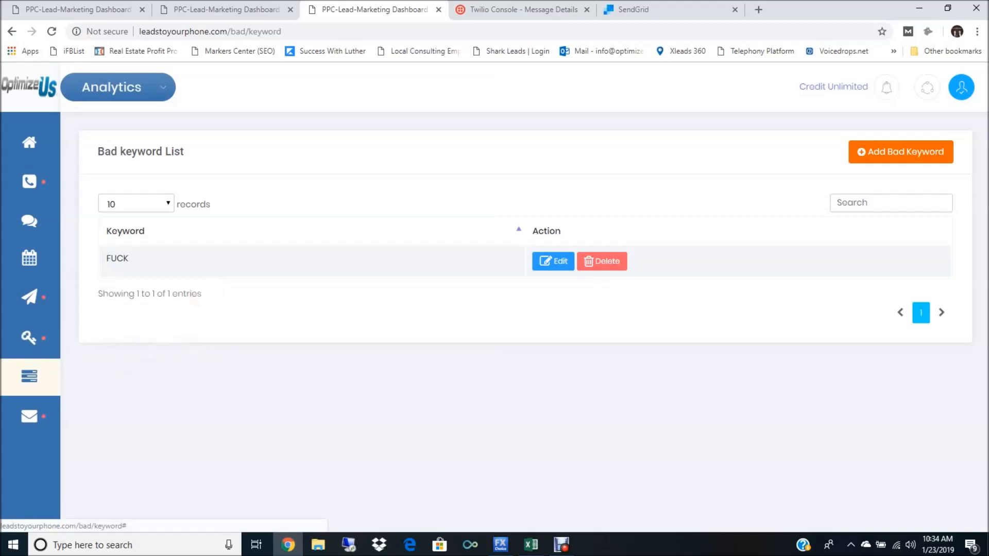
Step: View the broadcast schedule list and the chunk broadcast schedule list
mouse_move(29, 376)
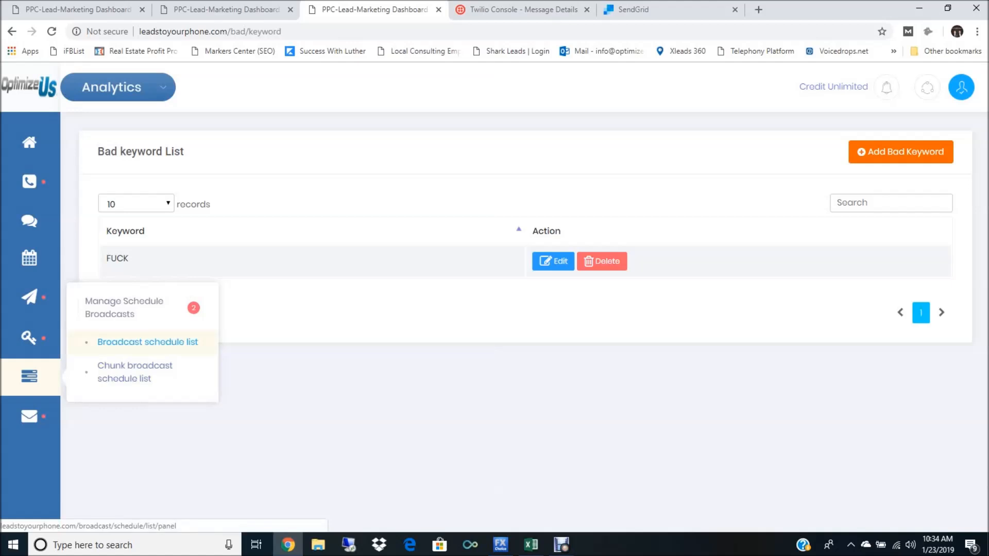
left_click(148, 342)
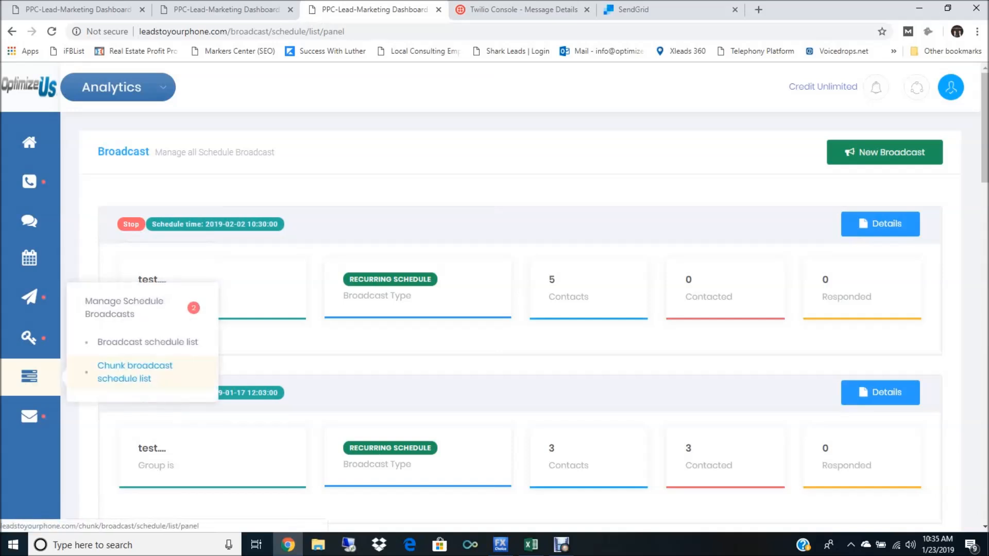
left_click(135, 370)
Step: Open the message template list and start a new template with the SMS message type
mouse_move(29, 417)
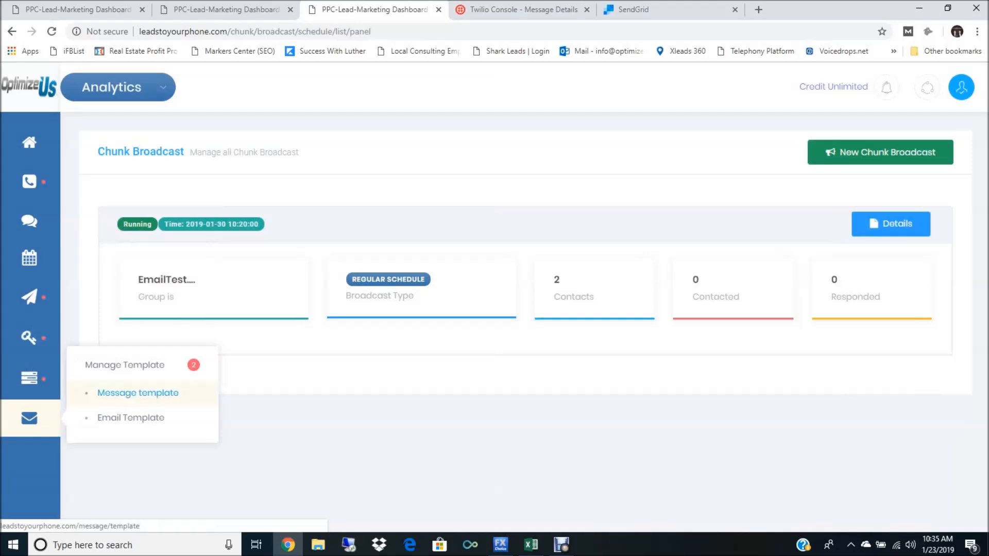
left_click(138, 392)
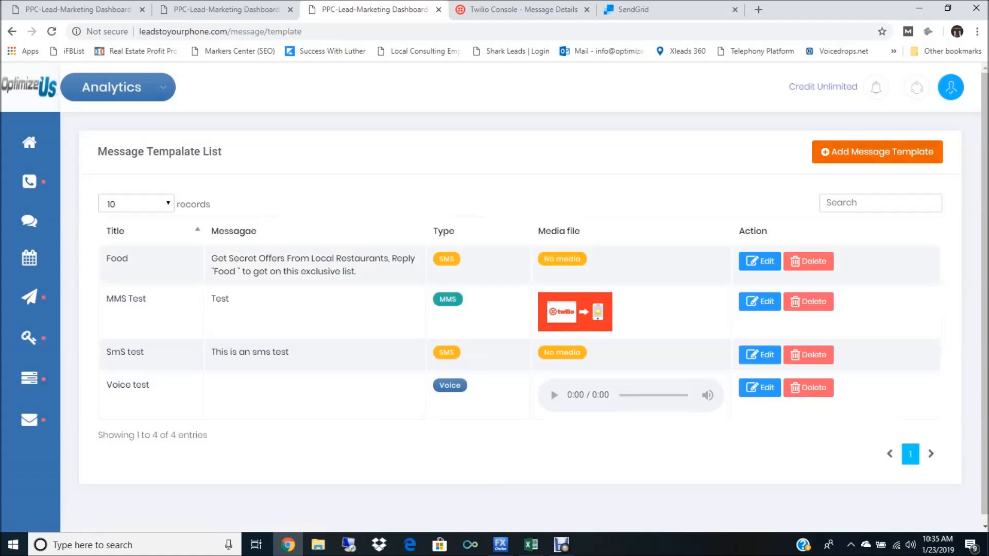
left_click(877, 152)
left_click(382, 223)
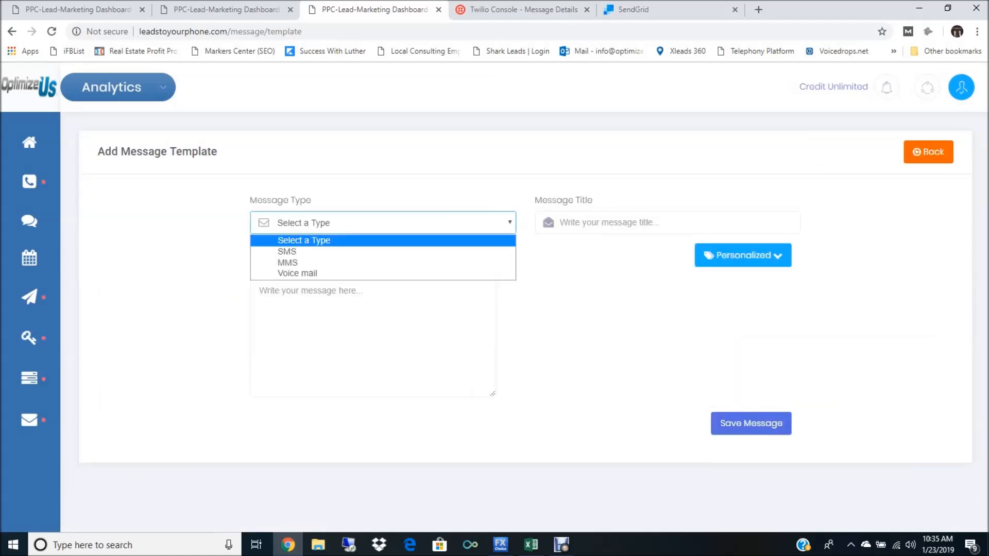
key("Return")
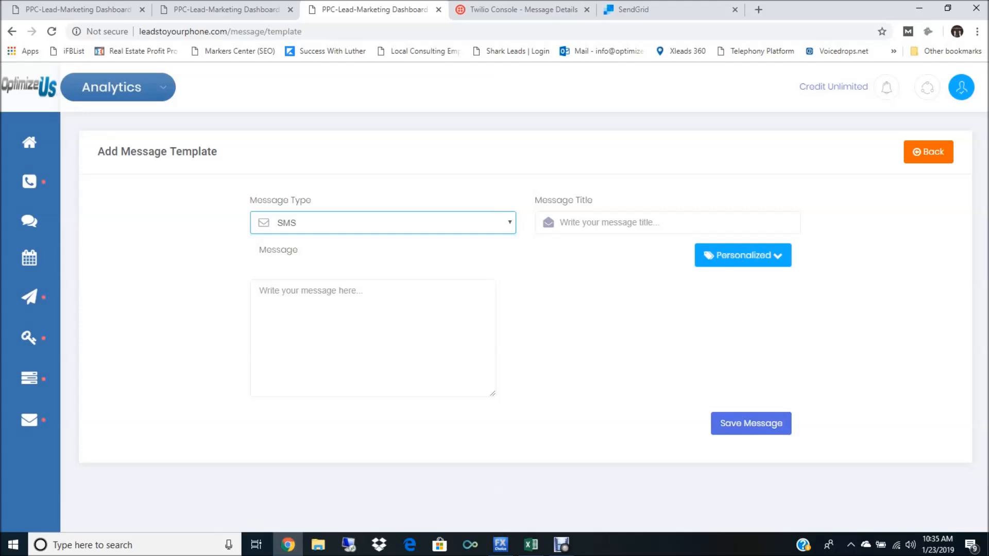
Step: Title the new message template "restaurant food"
left_click(613, 222)
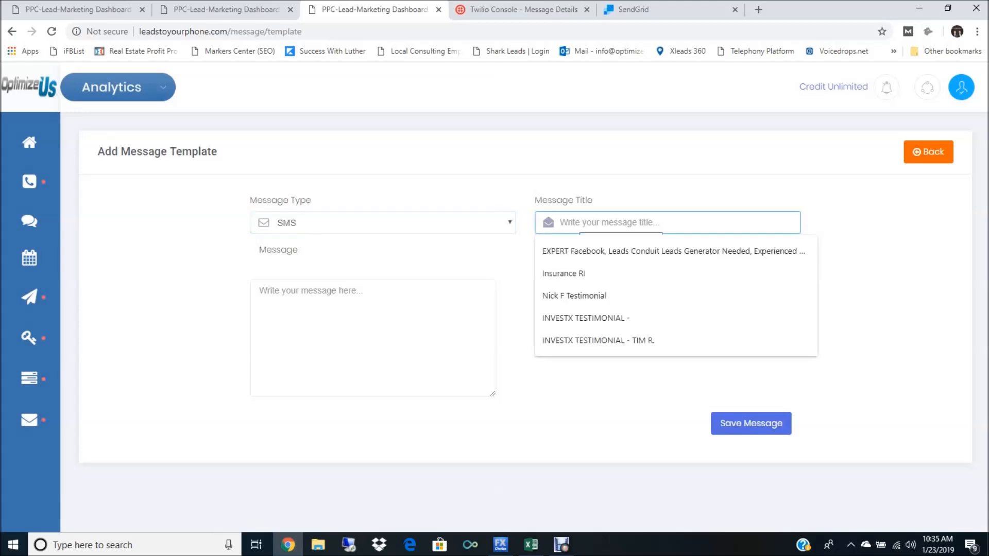
type("resut")
key("BackSpace")
key("BackSpace")
type("taurant")
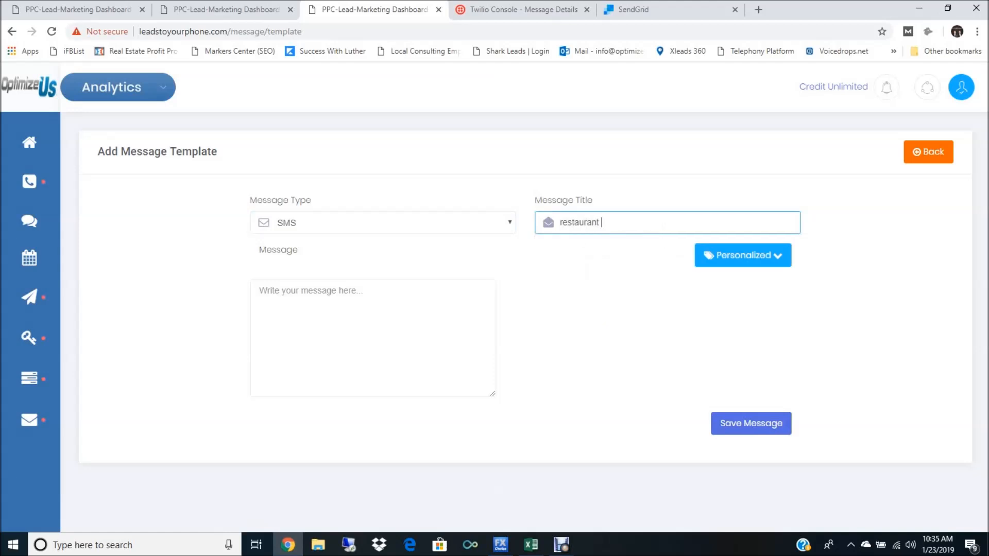
type(" food")
key("Tab")
key("Tab")
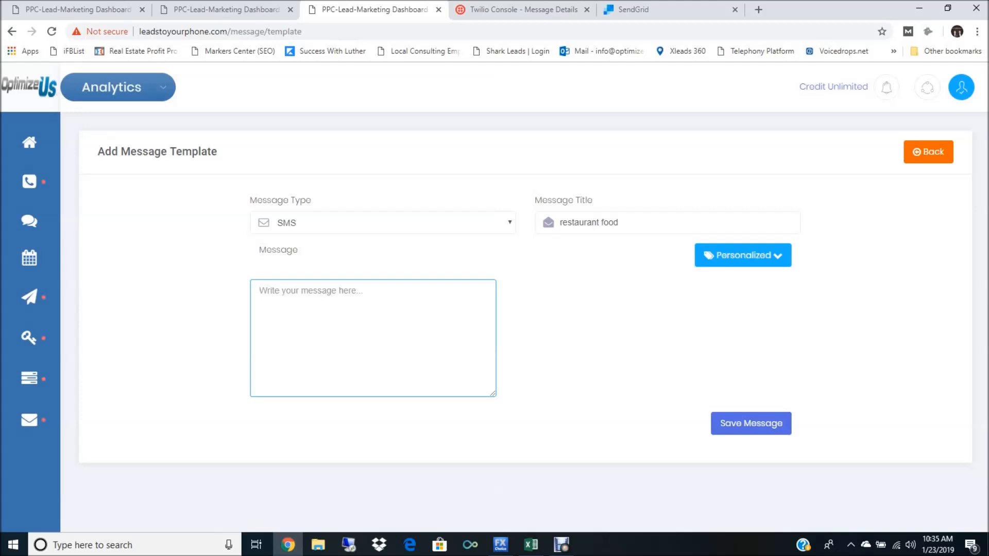
Step: Insert the First name personalization tag into the template's message and remove it again
left_click(743, 255)
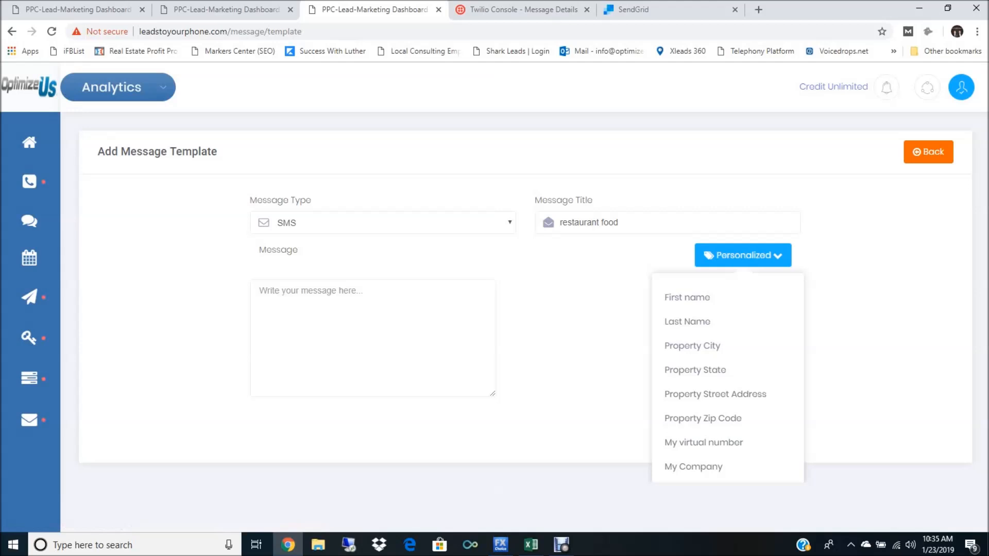
left_click(687, 297)
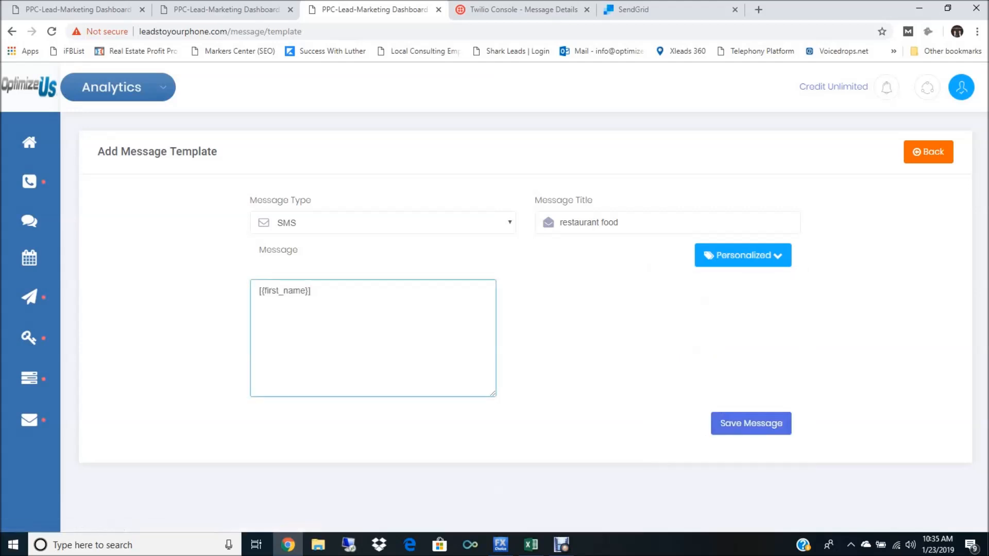
key("BackSpace")
key("BackSpace")
key("BackSpace")
key("BackSpace")
key("BackSpace")
key("BackSpace")
key("BackSpace")
key("BackSpace")
key("BackSpace")
key("BackSpace")
key("BackSpace")
key("BackSpace")
key("BackSpace")
key("BackSpace")
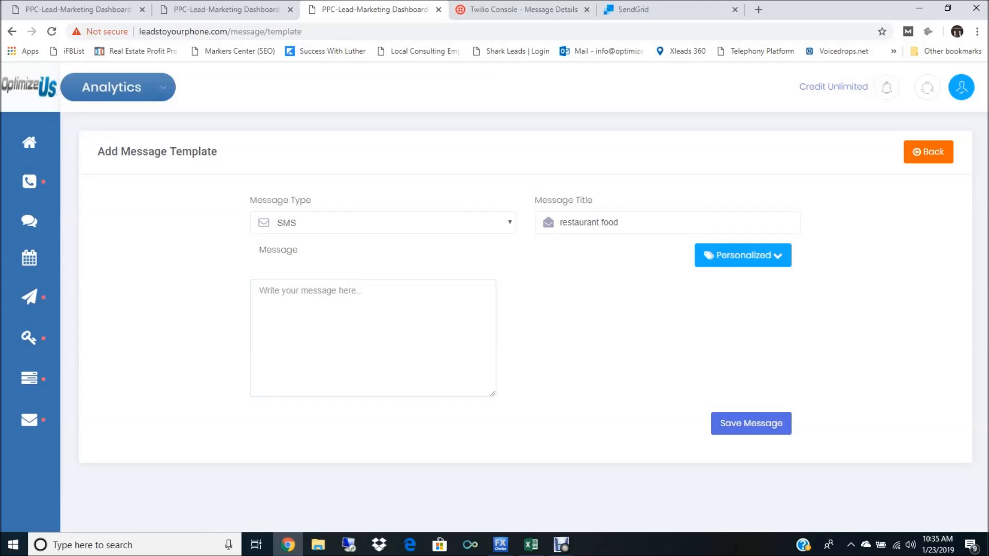
Step: Try the MMS and Voice mail message types on the template and return to the template list without saving
left_click(382, 223)
left_click(298, 262)
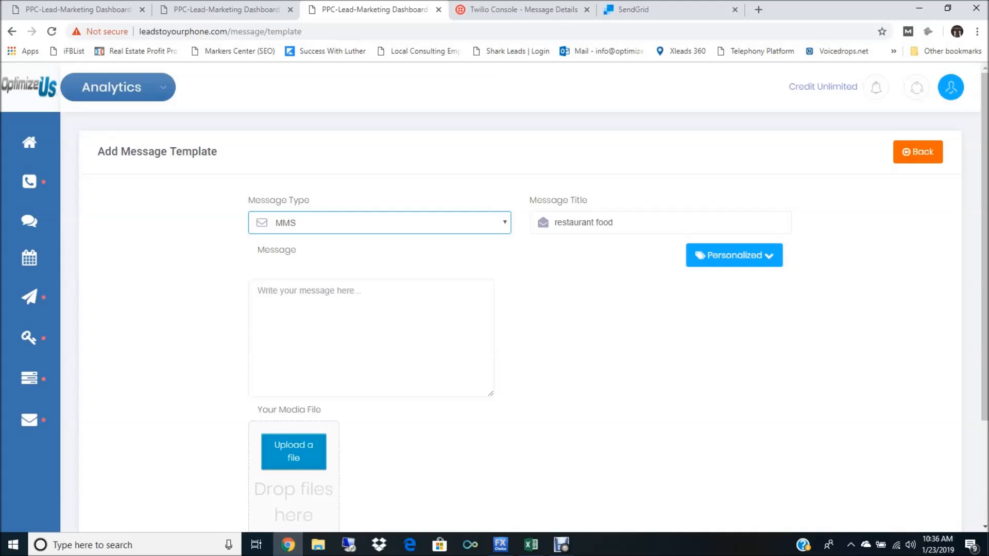
left_click(380, 222)
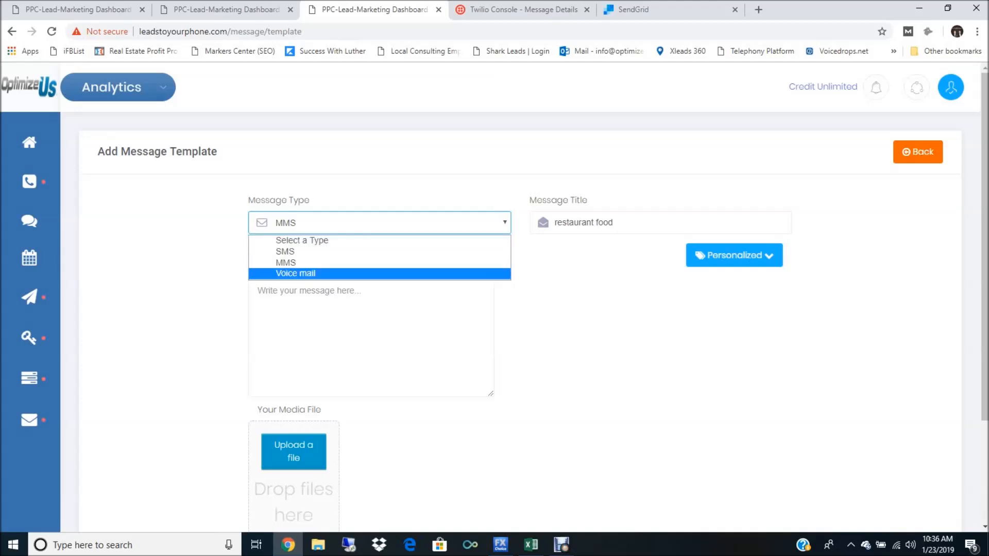
key("Return")
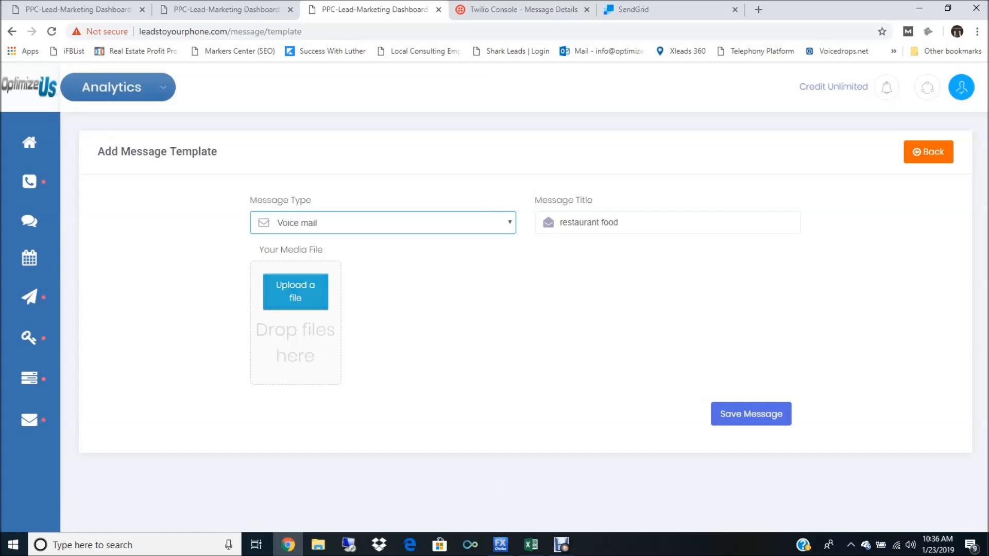
left_click(295, 291)
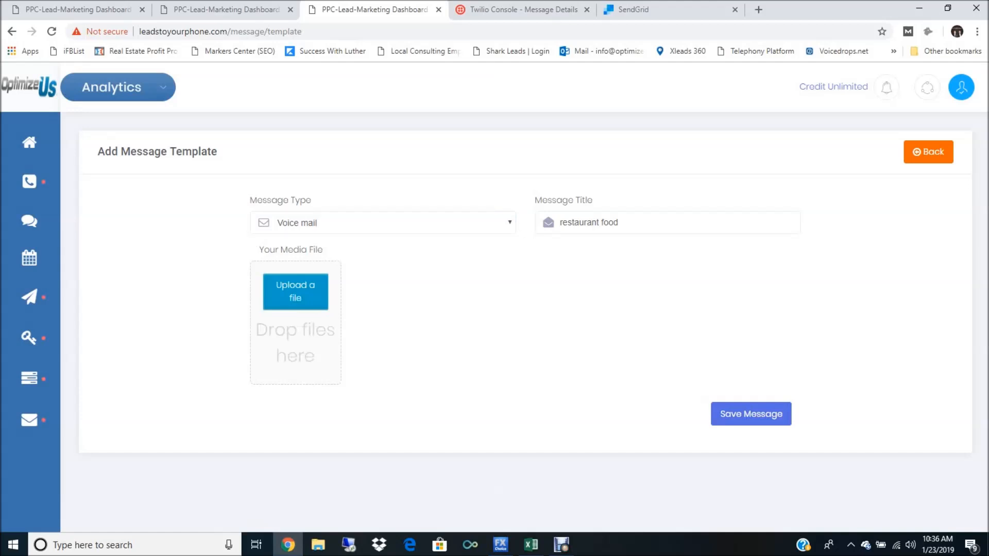
left_click(928, 152)
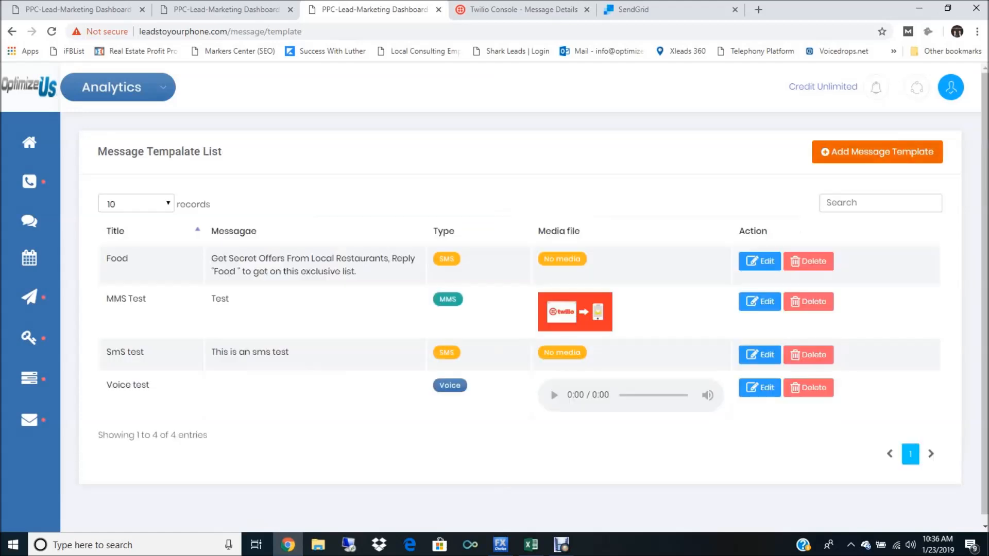
Step: Open the main dashboard overview with the lead and broadcast statistics
mouse_move(29, 418)
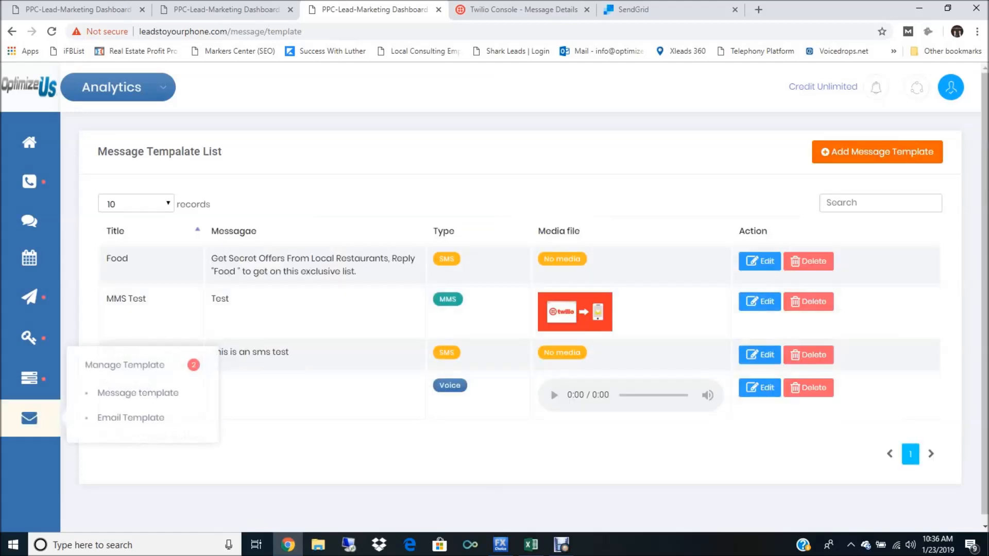
left_click(30, 142)
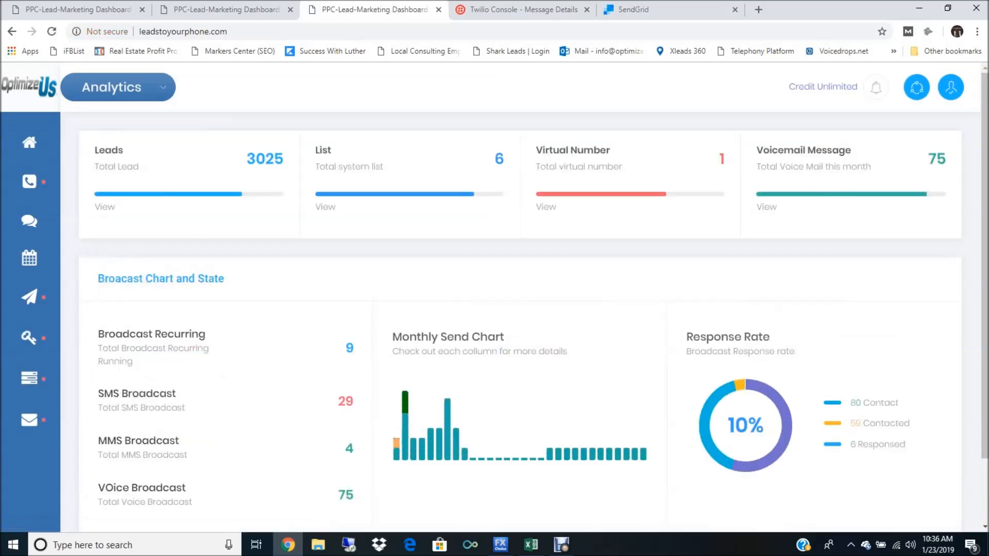
left_click(916, 87)
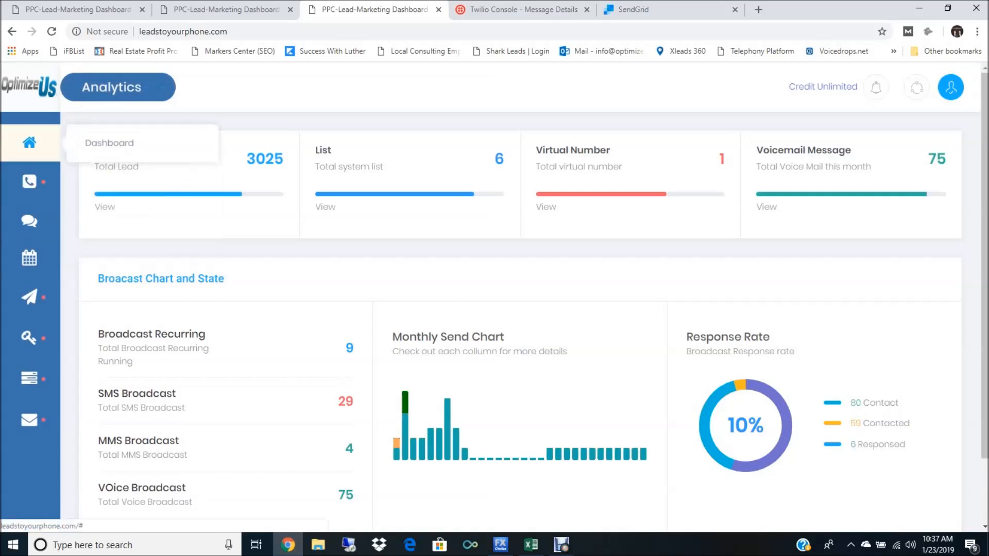
left_click(118, 88)
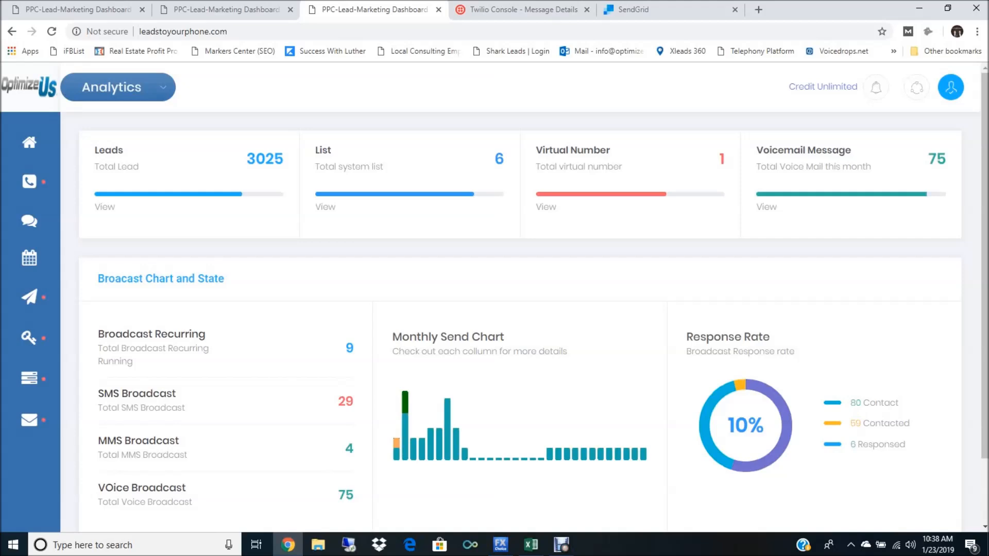
left_click(561, 545)
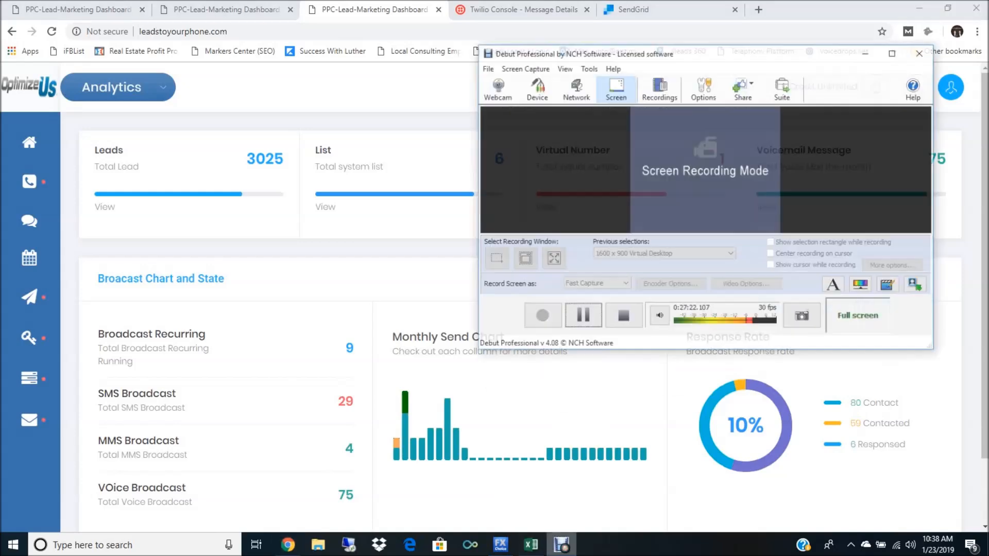